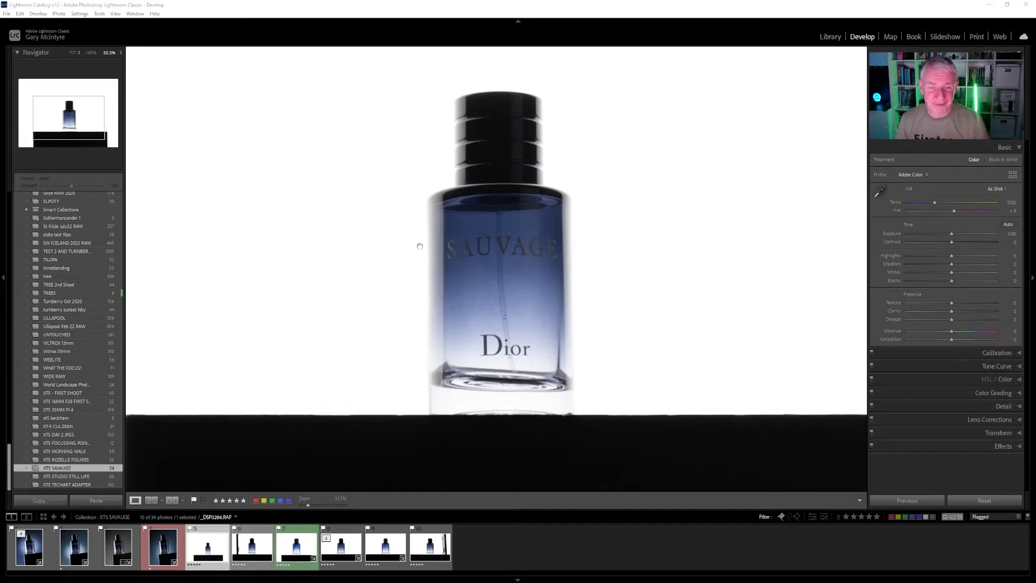
# Compare the raw Sauvage bottle shots, with and without the phone beside the bottle, against the finished edit.
pyautogui.press('Right')
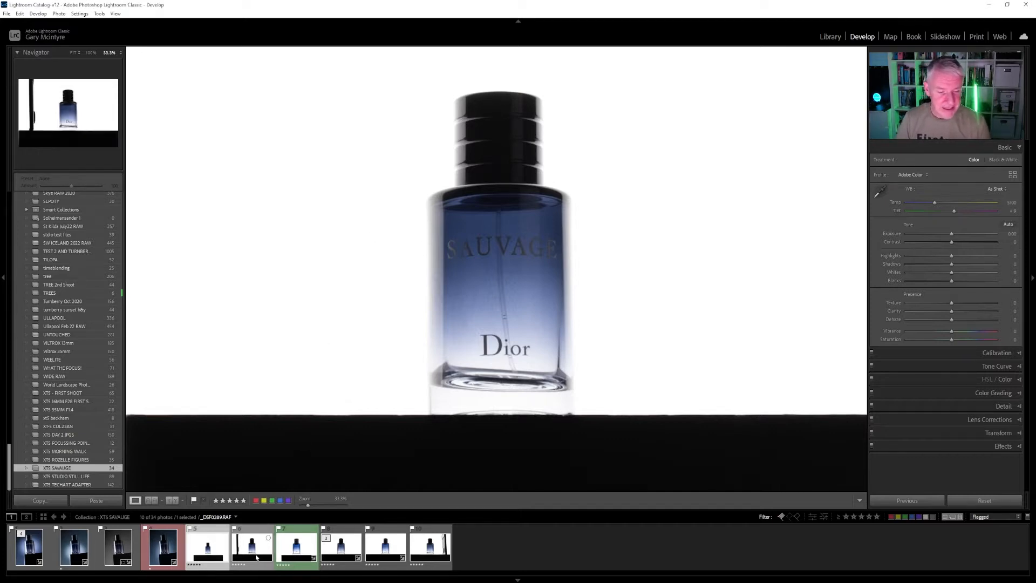
pyautogui.press('Right')
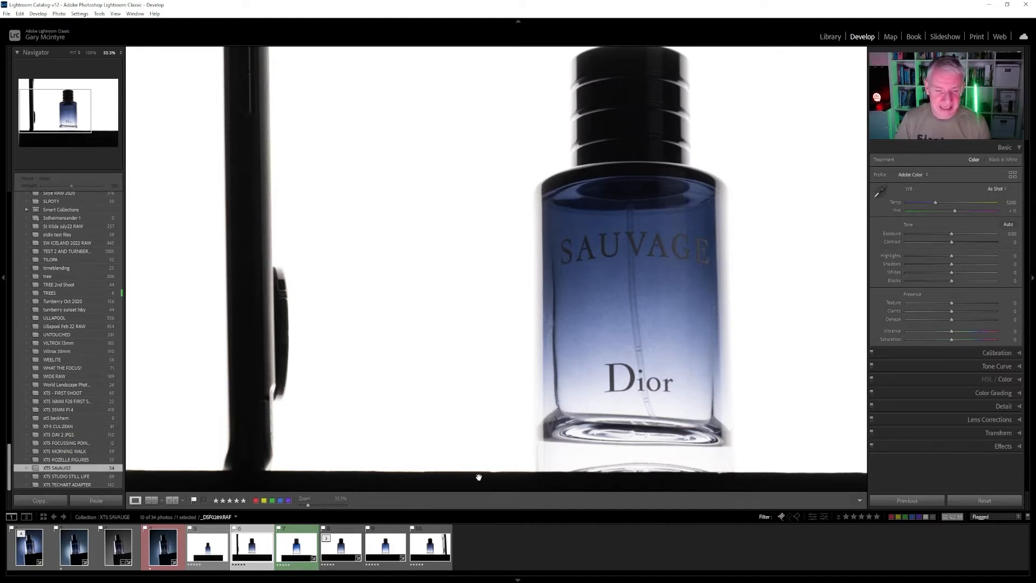
pyautogui.click(432, 551)
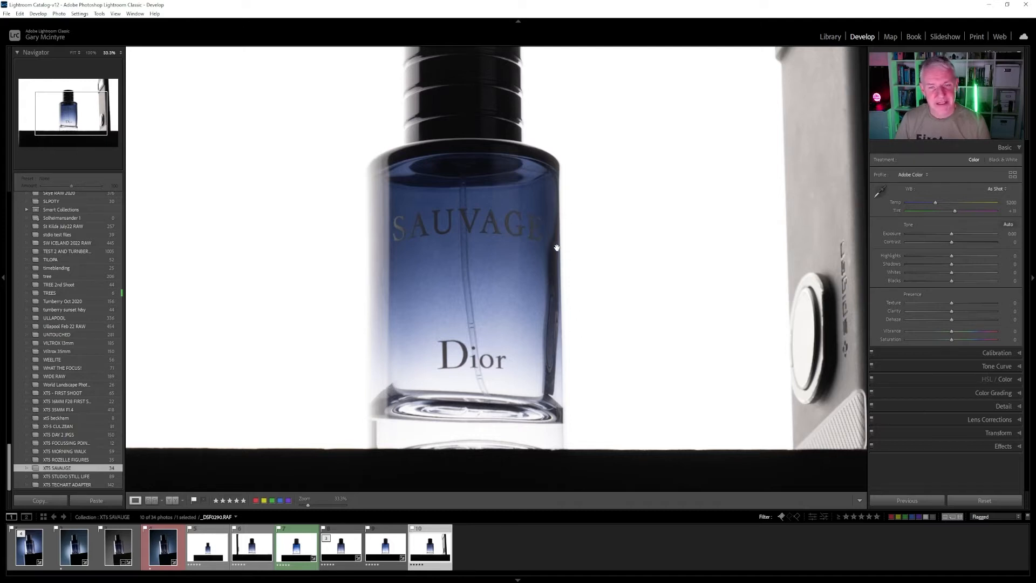
pyautogui.click(571, 250)
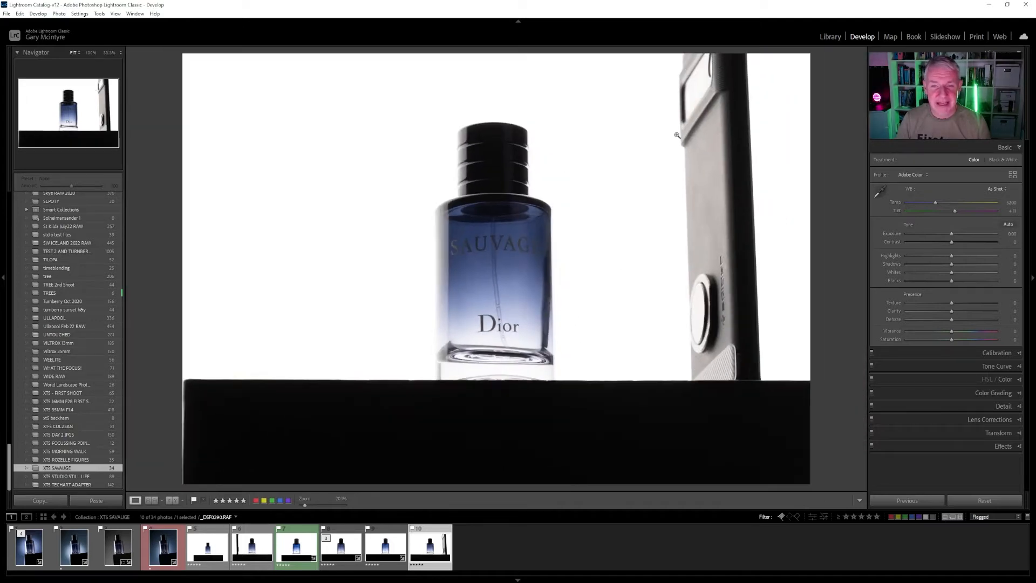
pyautogui.click(247, 542)
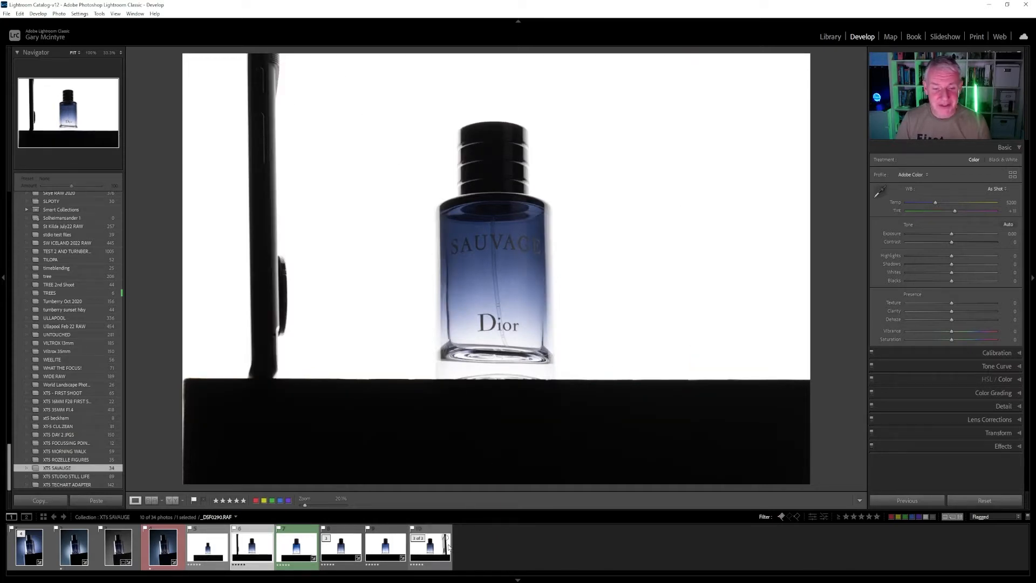
pyautogui.click(441, 545)
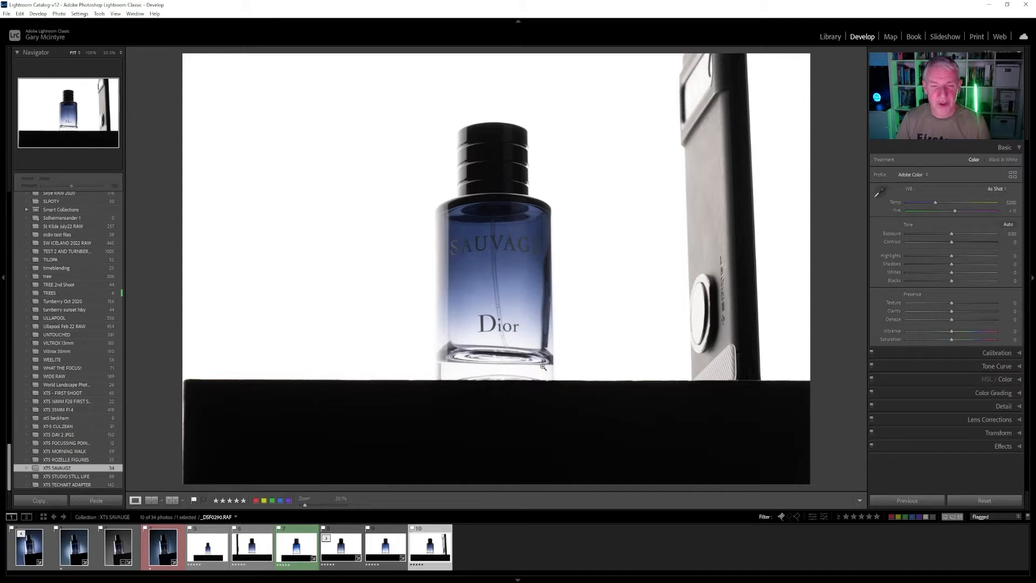
pyautogui.click(251, 545)
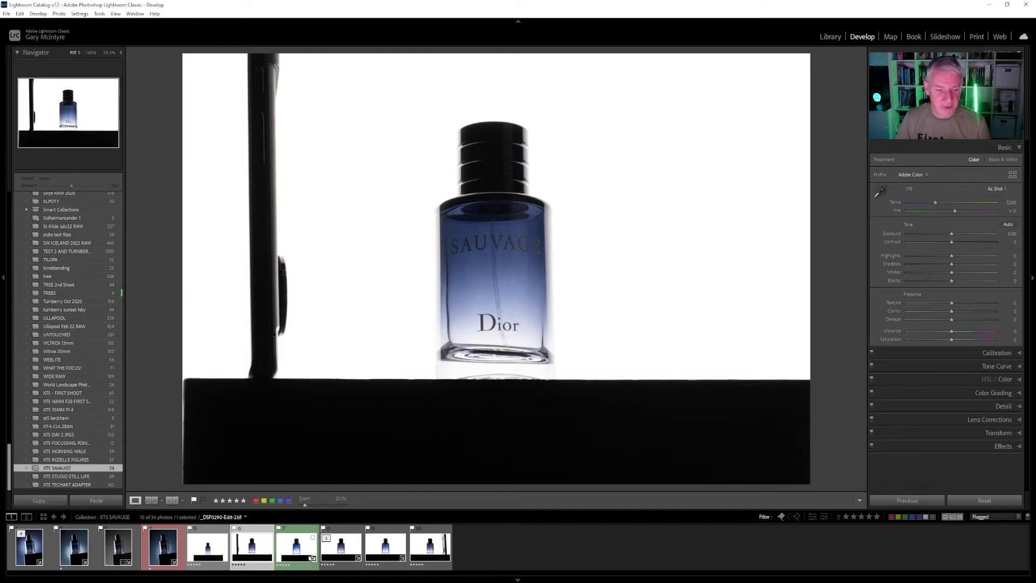
pyautogui.click(295, 546)
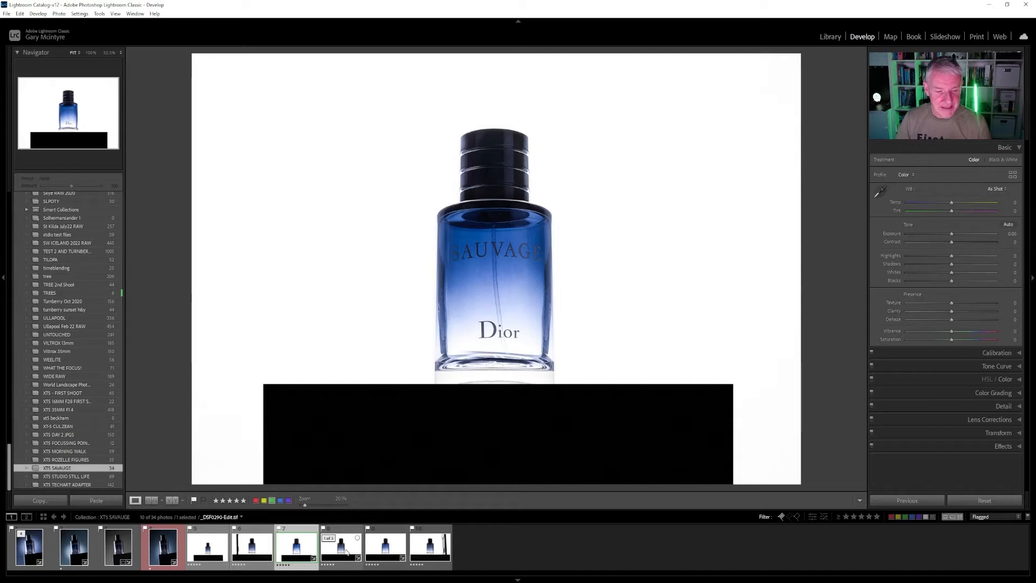
pyautogui.click(220, 546)
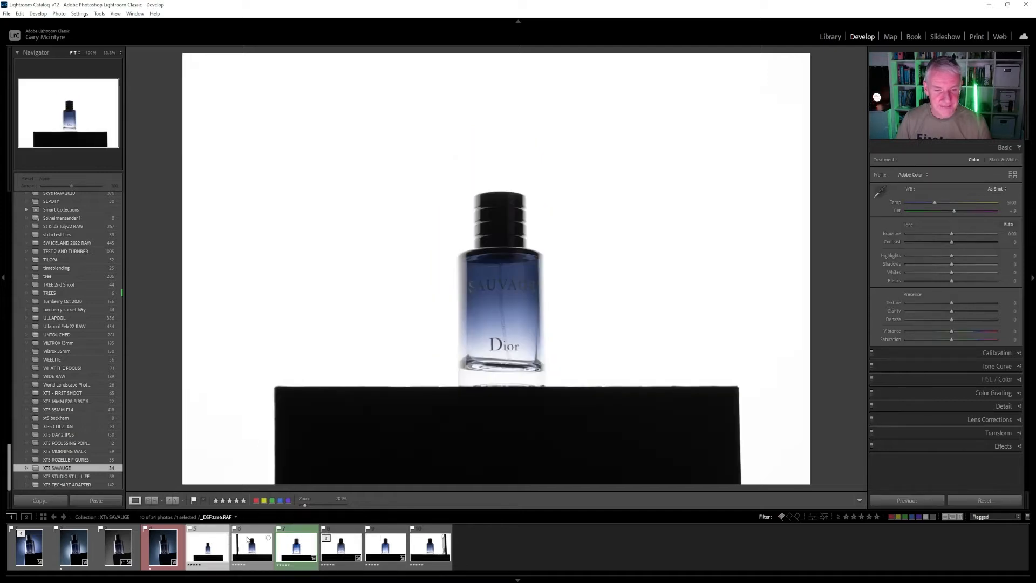
# Select the shot with the phone to the right of the bottle and open it in Adobe Photoshop 2023 for editing.
pyautogui.click(429, 545)
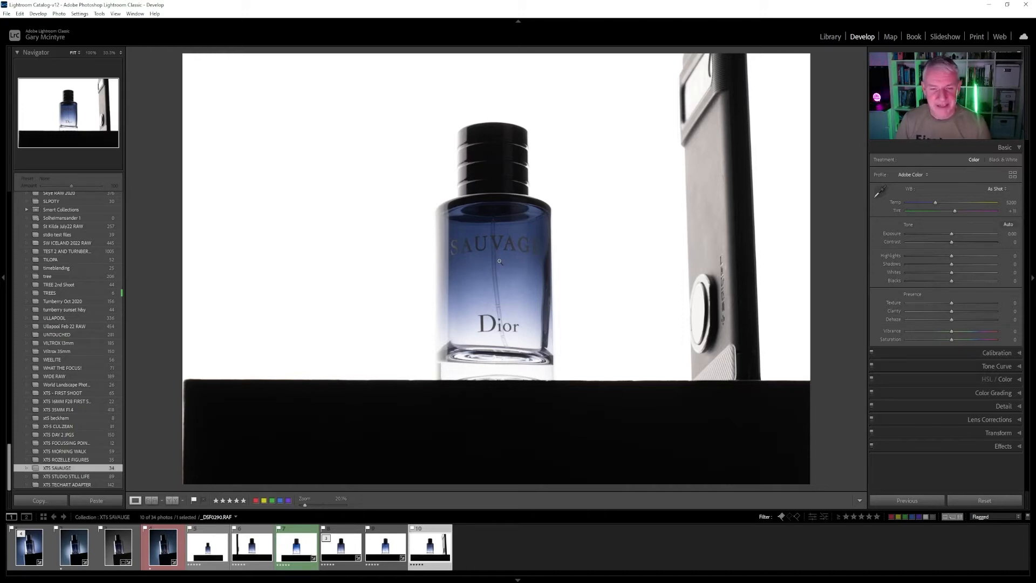
pyautogui.rightClick(499, 261)
pyautogui.moveTo(551, 337)
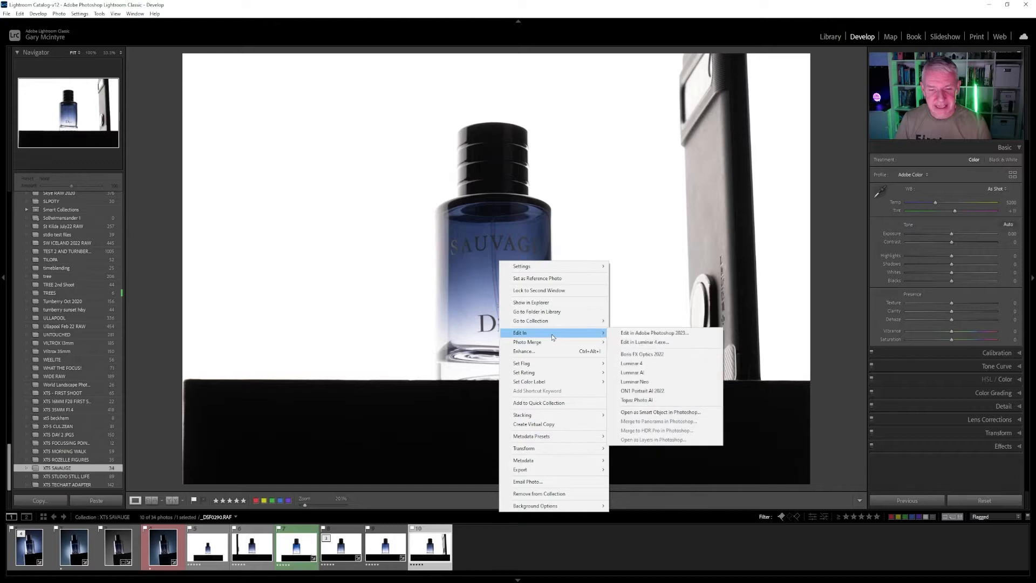
pyautogui.click(634, 335)
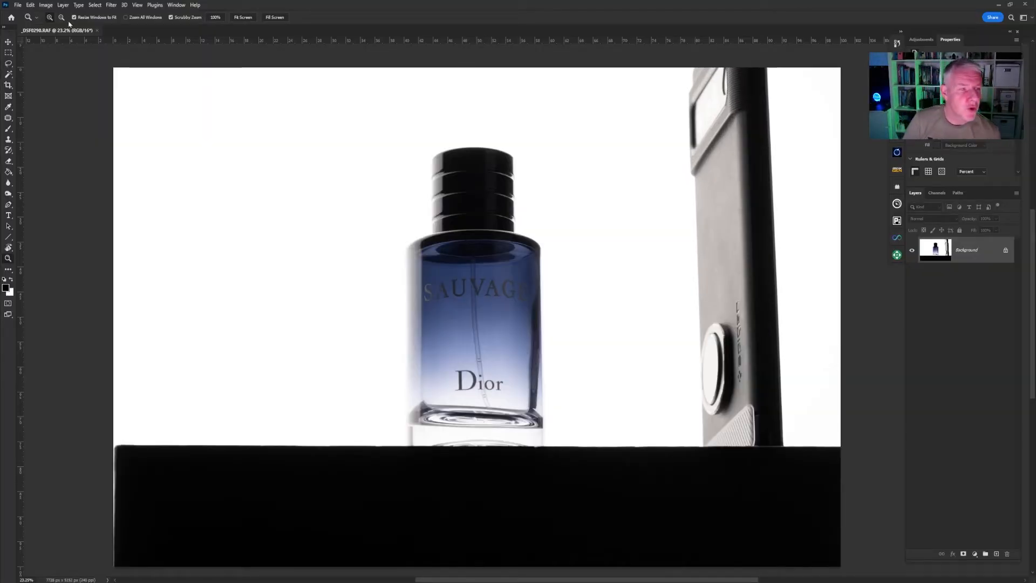
# Marquee-select the bottle's right half from the cap's base to the black block, copy it onto a new layer and check the copy alone.
pyautogui.click(9, 53)
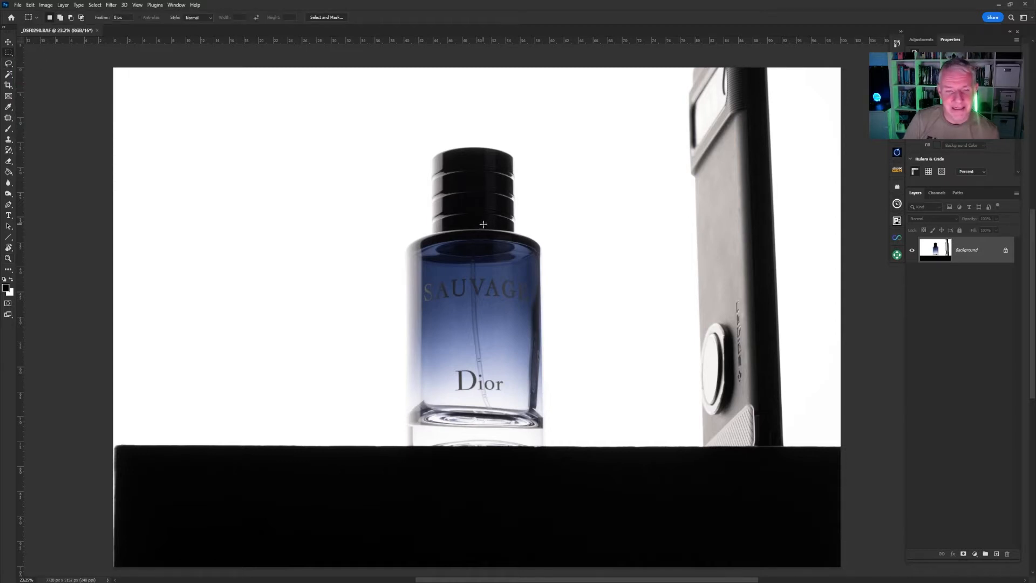
pyautogui.moveTo(480, 222); pyautogui.dragTo(561, 469)
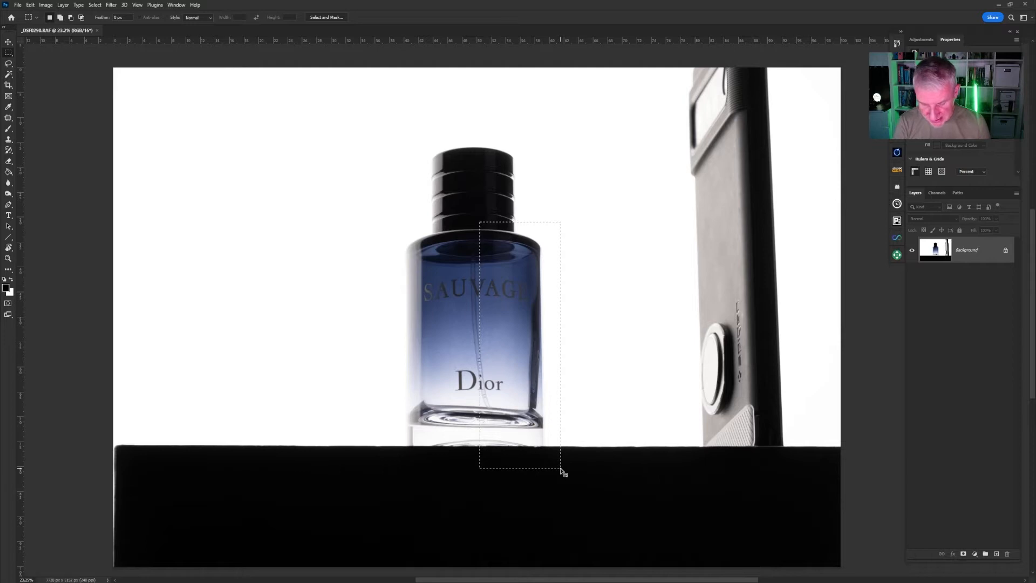
pyautogui.hotkey('ctrl', 'j')
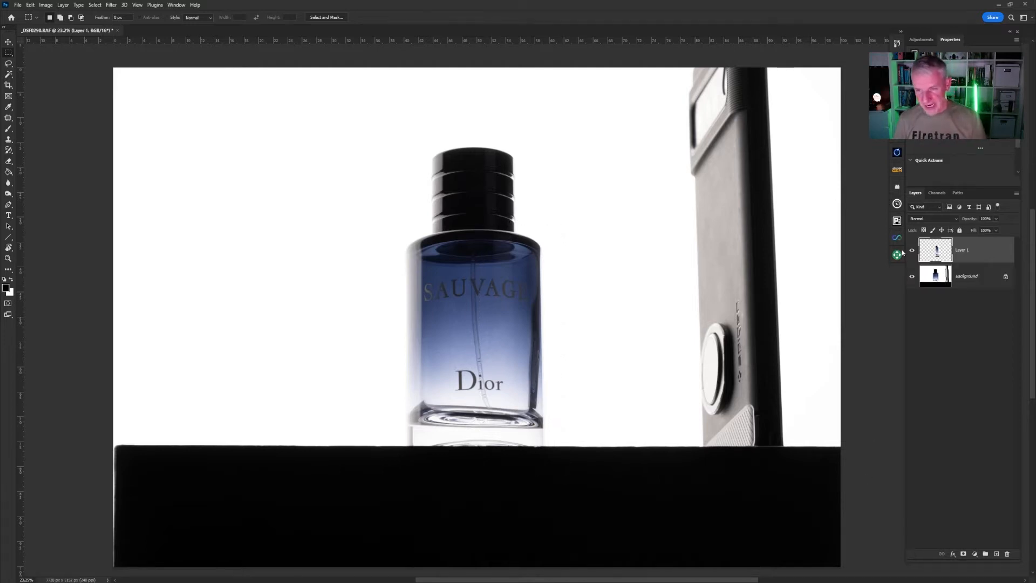
pyautogui.click(913, 277)
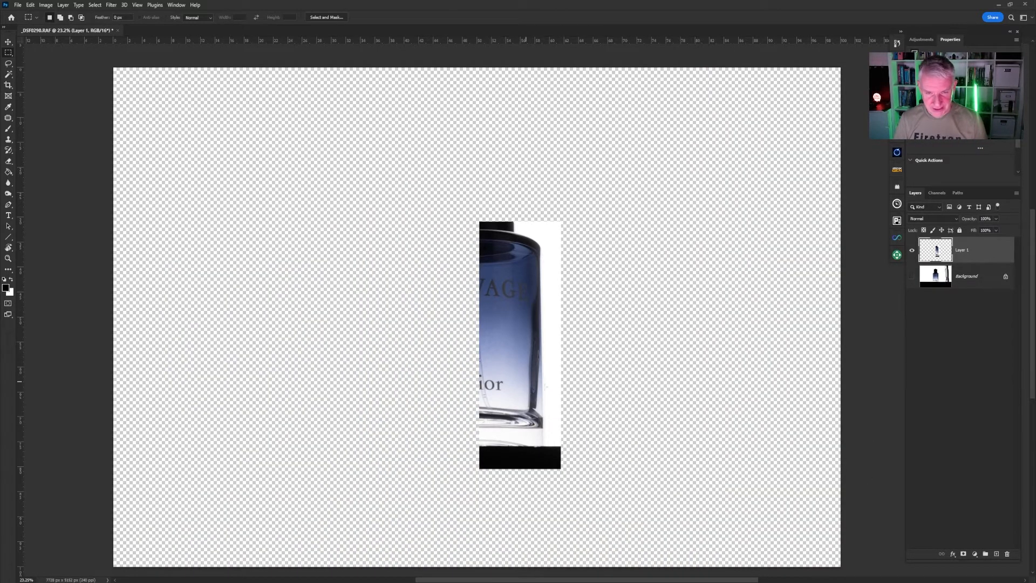
pyautogui.click(913, 277)
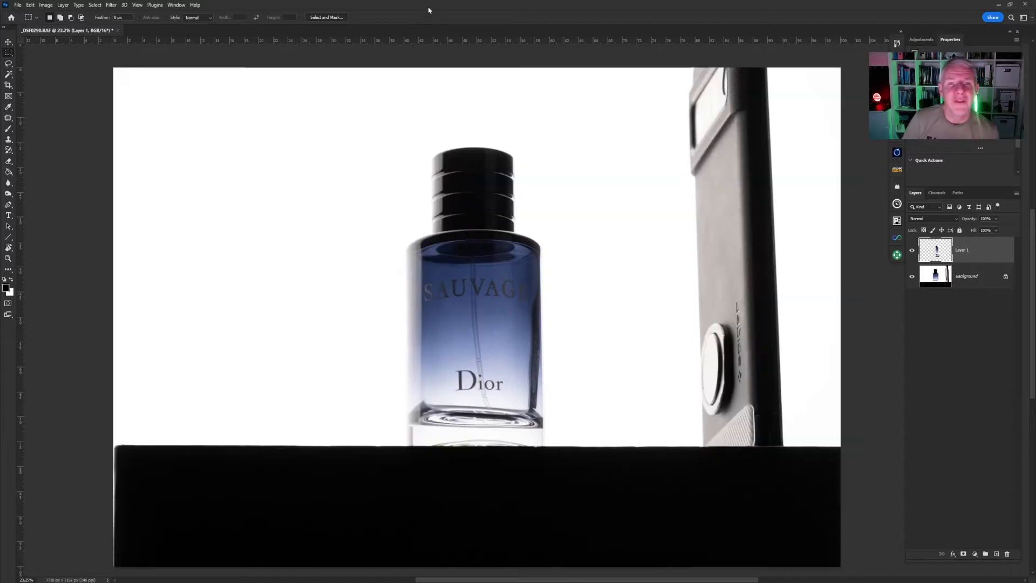
# Flip the copied half horizontally and move it about 12.4% left so it covers the bottle's left half.
pyautogui.click(34, 6)
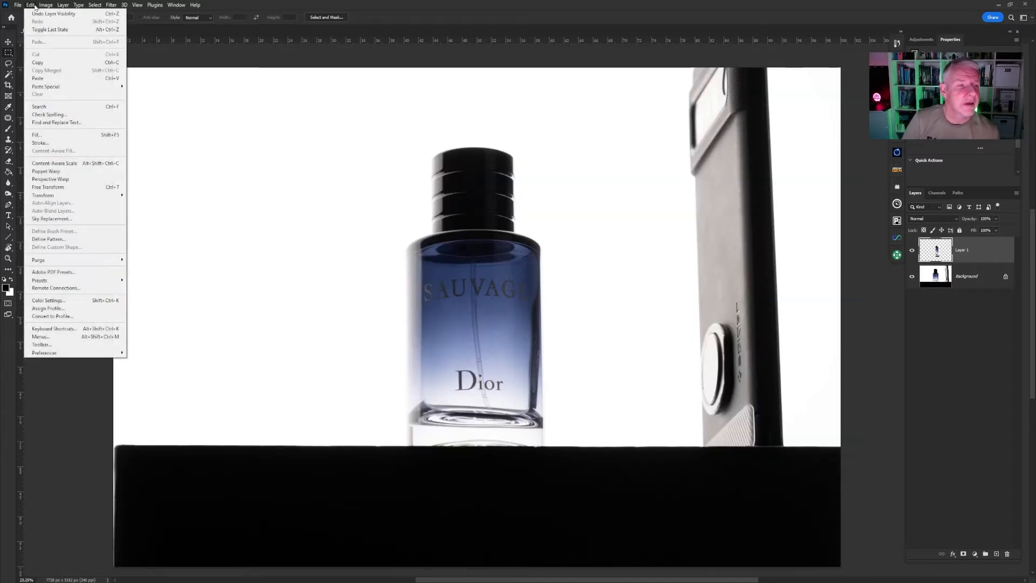
pyautogui.moveTo(101, 198)
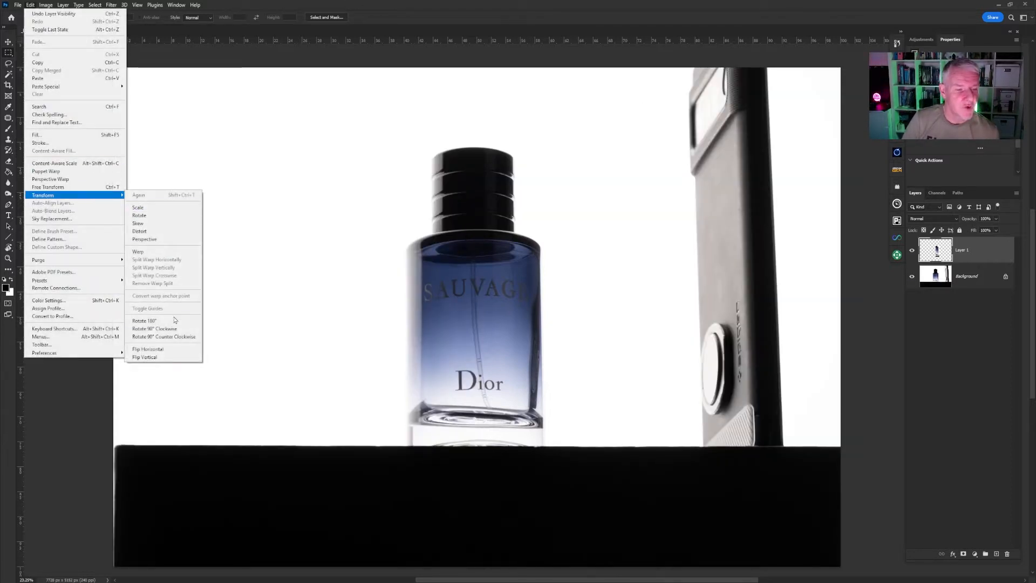
pyautogui.click(147, 349)
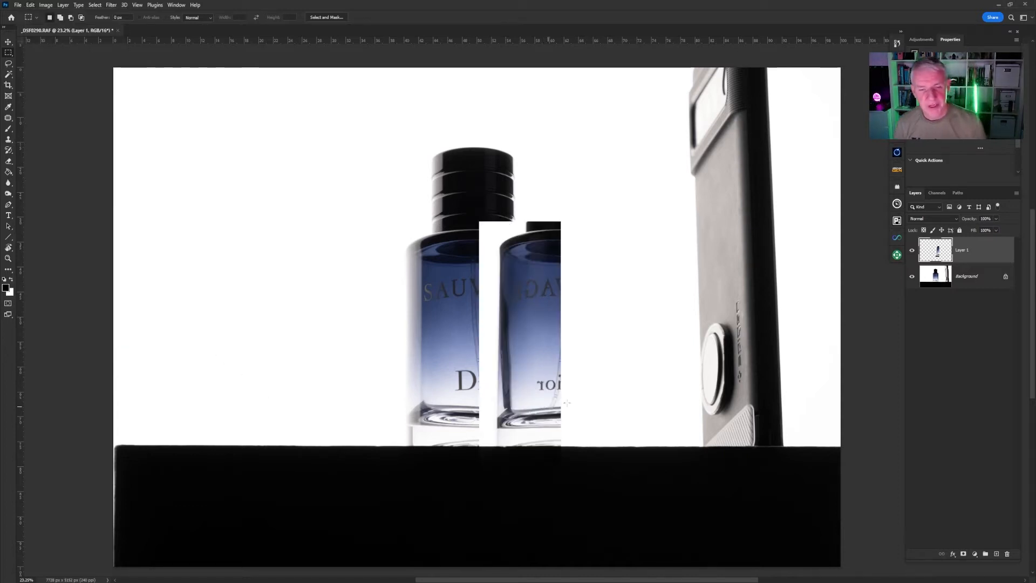
pyautogui.click(8, 42)
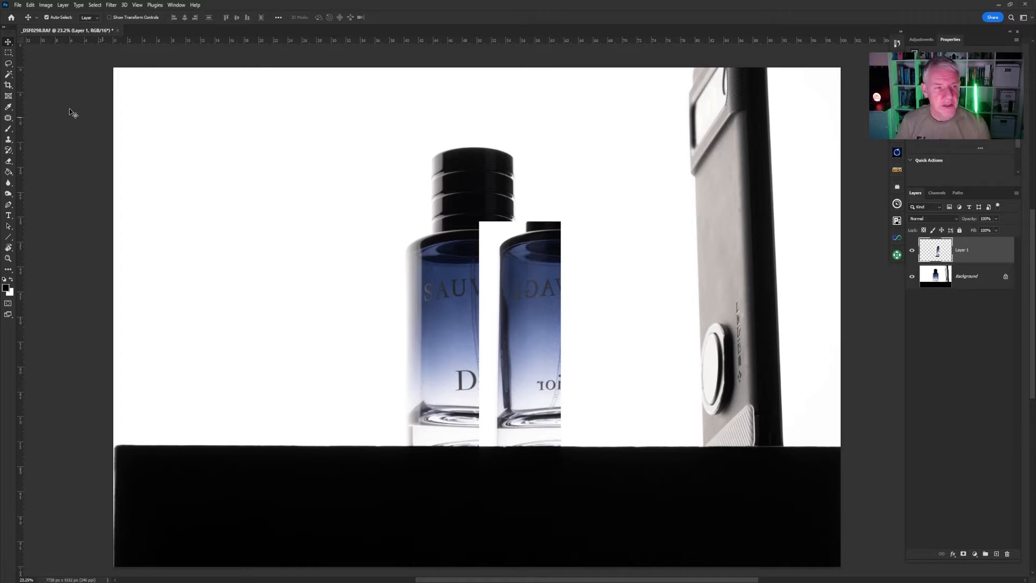
pyautogui.moveTo(541, 326); pyautogui.dragTo(451, 343)
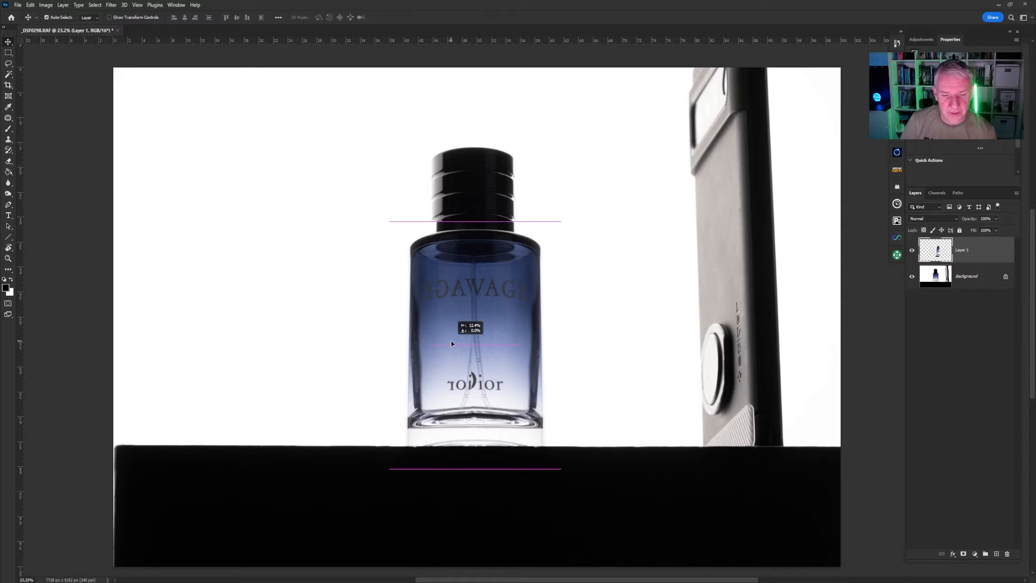
pyautogui.moveTo(452, 343); pyautogui.dragTo(451, 344)
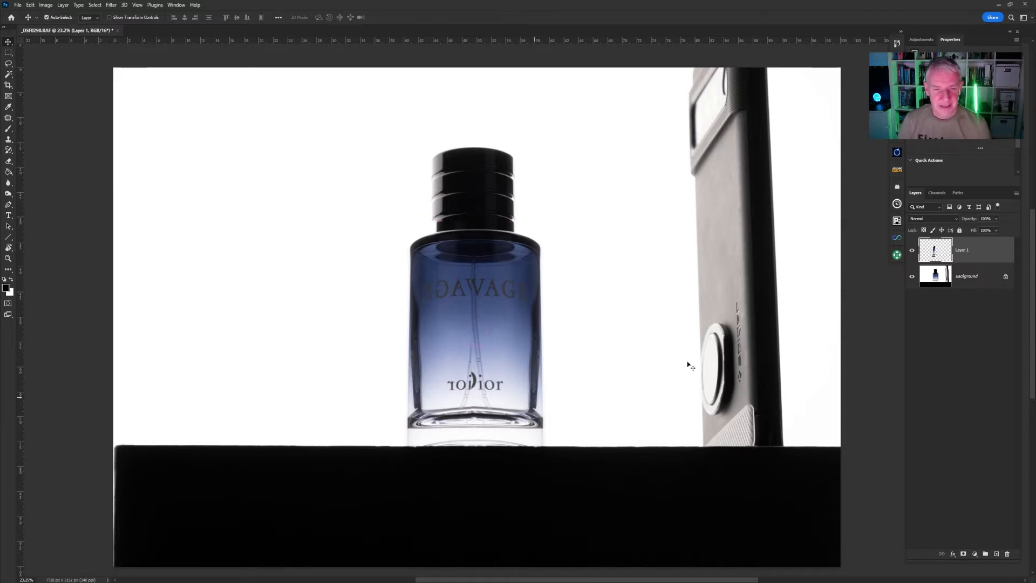
# Hide the mirrored layer and place a vertical guide along the original bottle's left edge.
pyautogui.click(911, 251)
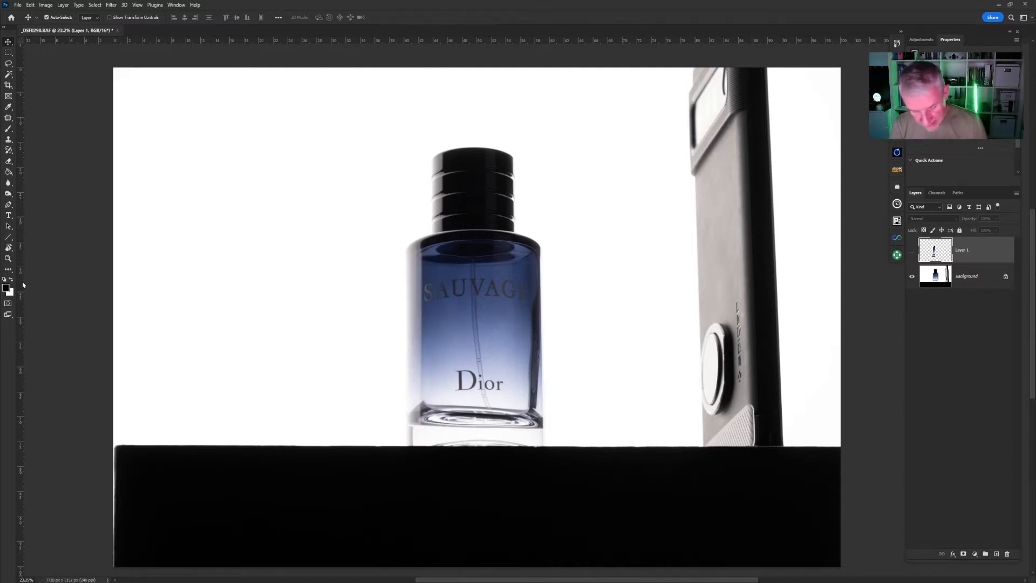
pyautogui.hotkey('ctrl', 'r')
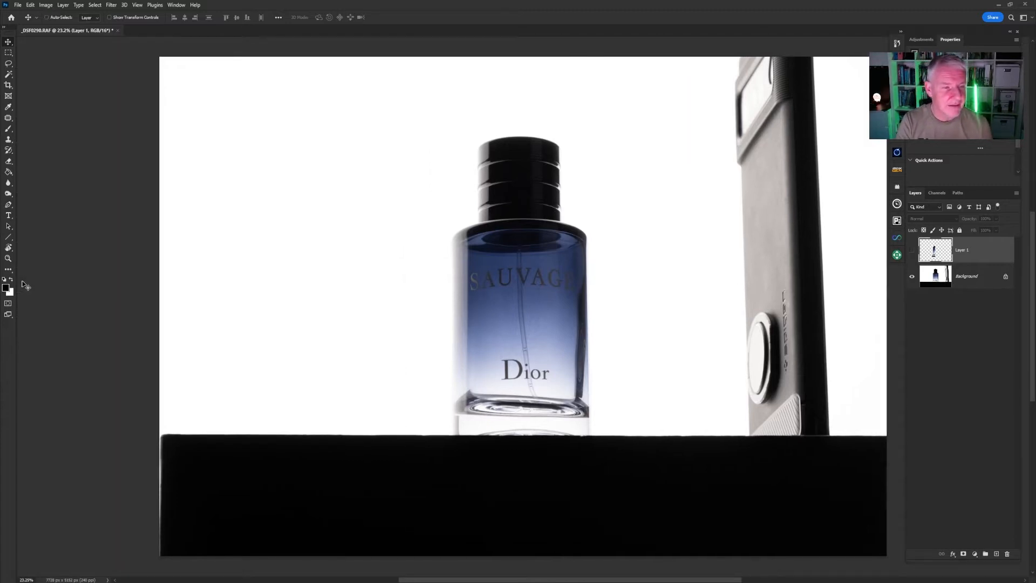
pyautogui.hotkey('ctrl', 'r')
pyautogui.moveTo(22, 285); pyautogui.dragTo(454, 281)
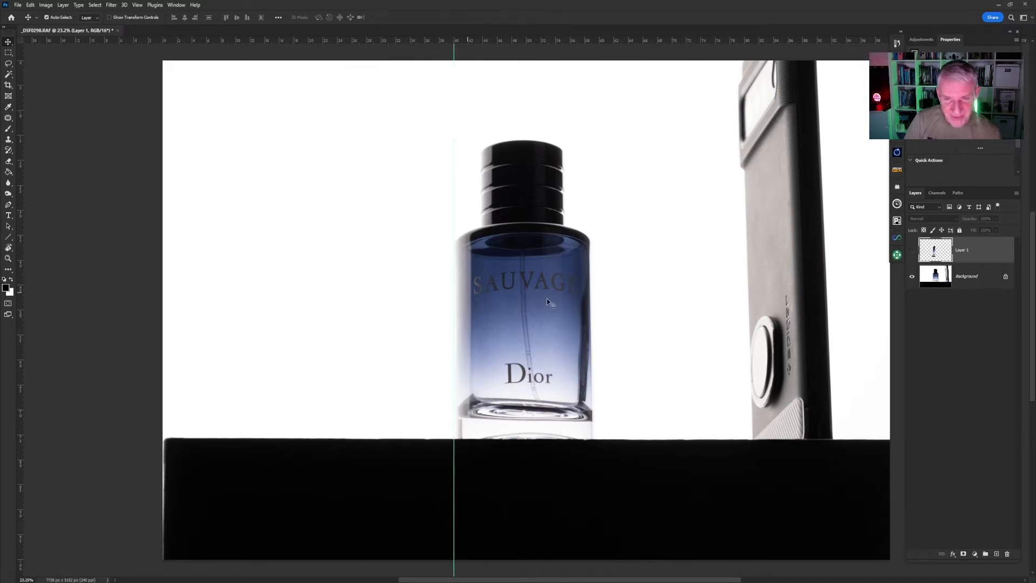
# Show the mirrored layer, nudge it left until its edge meets the guide, and remove the guide.
pyautogui.click(912, 251)
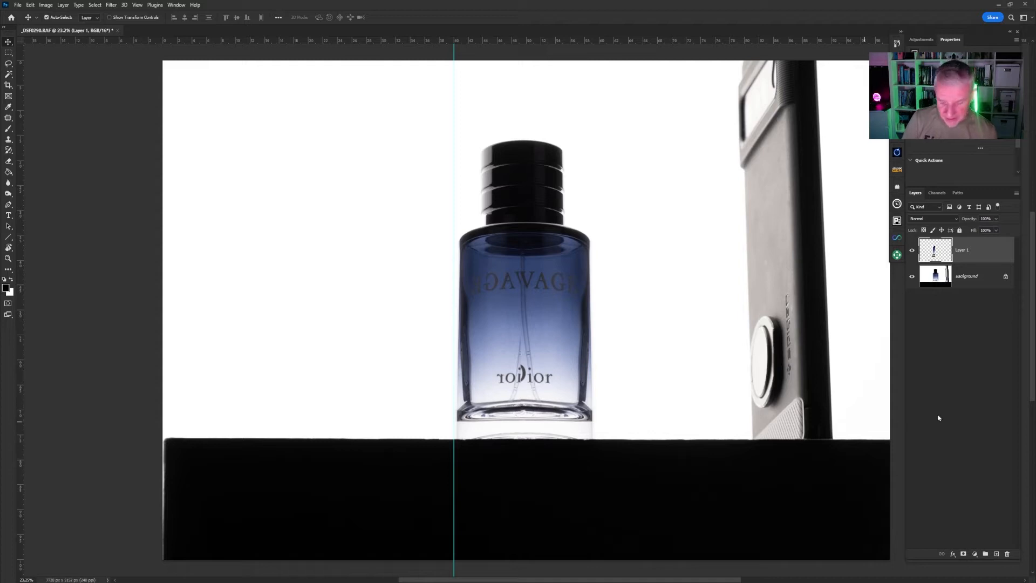
pyautogui.hotkey('shift', 'Left')
pyautogui.hotkey('shift', 'Left')
pyautogui.hotkey('shift', 'Left')
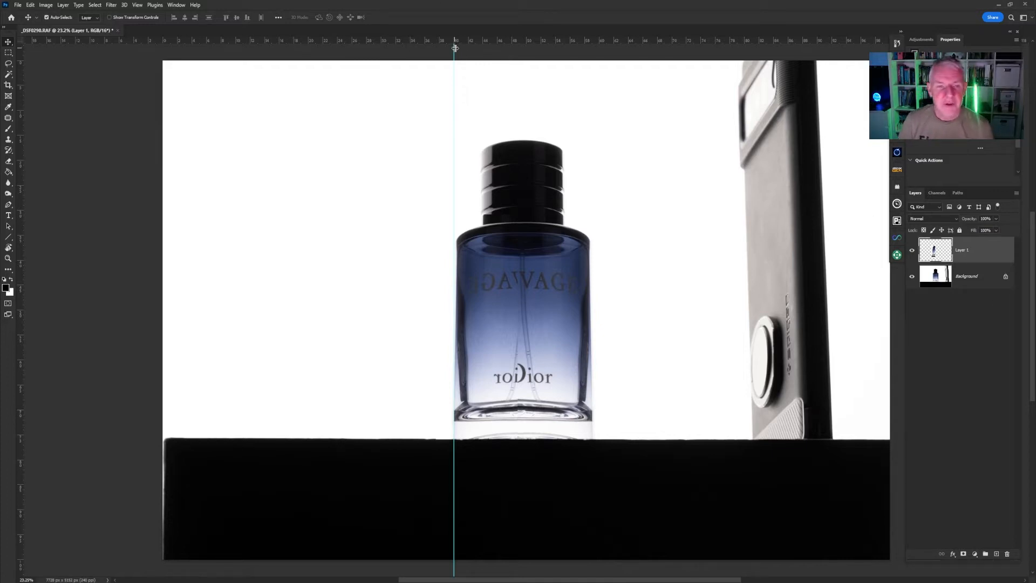
pyautogui.moveTo(455, 48); pyautogui.dragTo(1, 62)
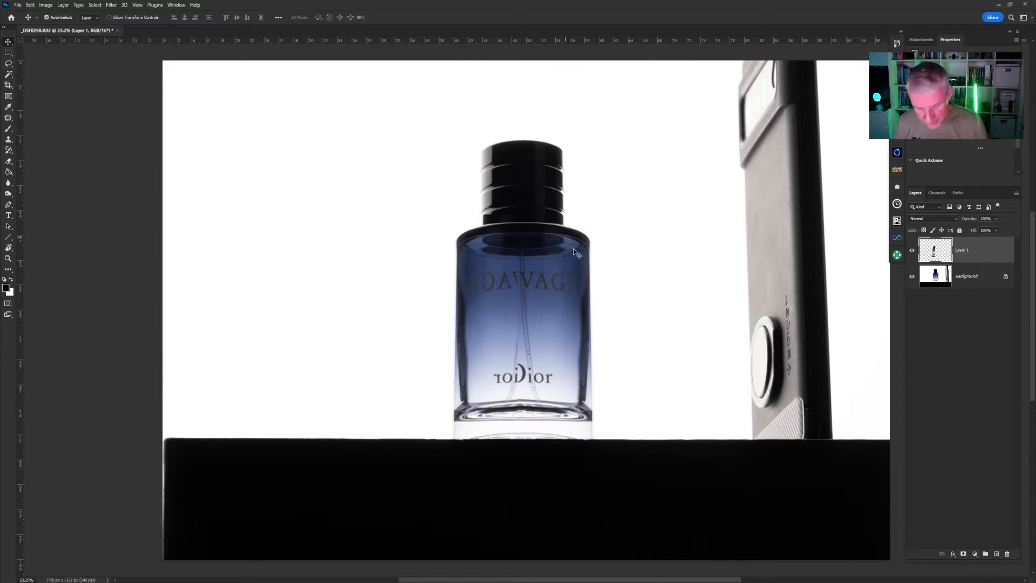
# Add a layer mask to the mirrored half and paint it black over the reversed lettering and tube to reveal the original bottle centre.
pyautogui.hotkey('ctrl', 'space')
pyautogui.moveTo(516, 264); pyautogui.dragTo(539, 264)
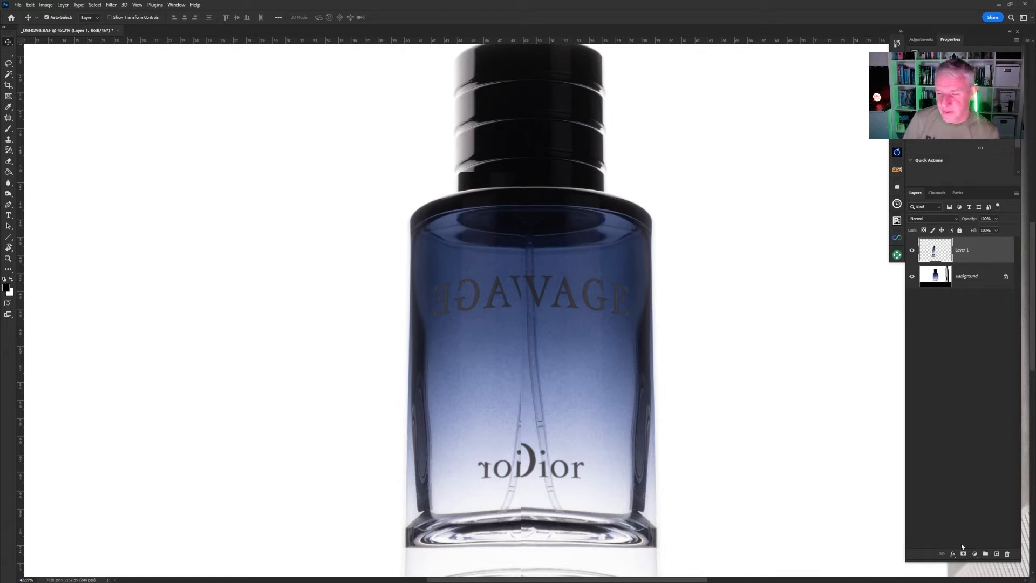
pyautogui.click(963, 554)
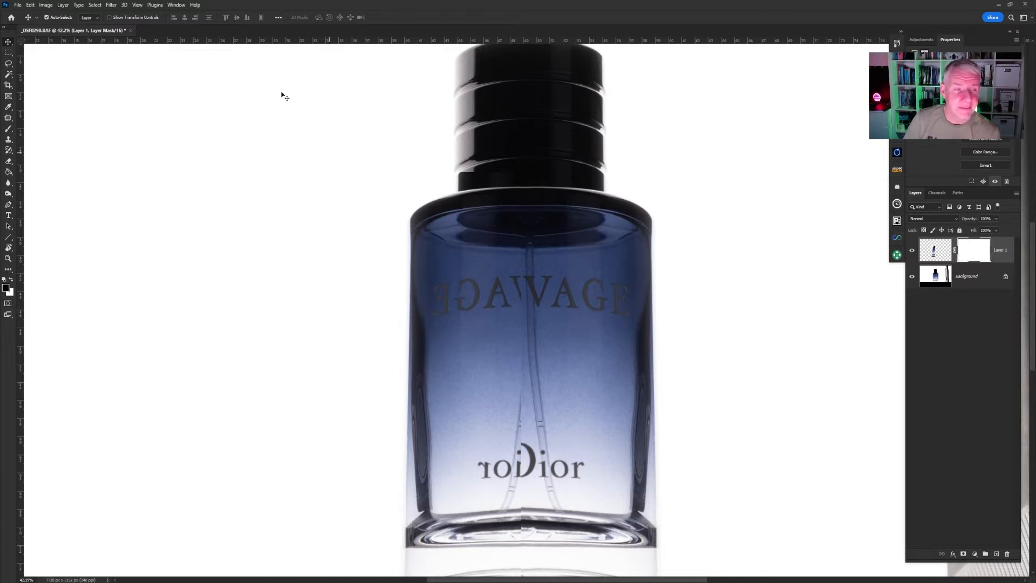
pyautogui.click(9, 129)
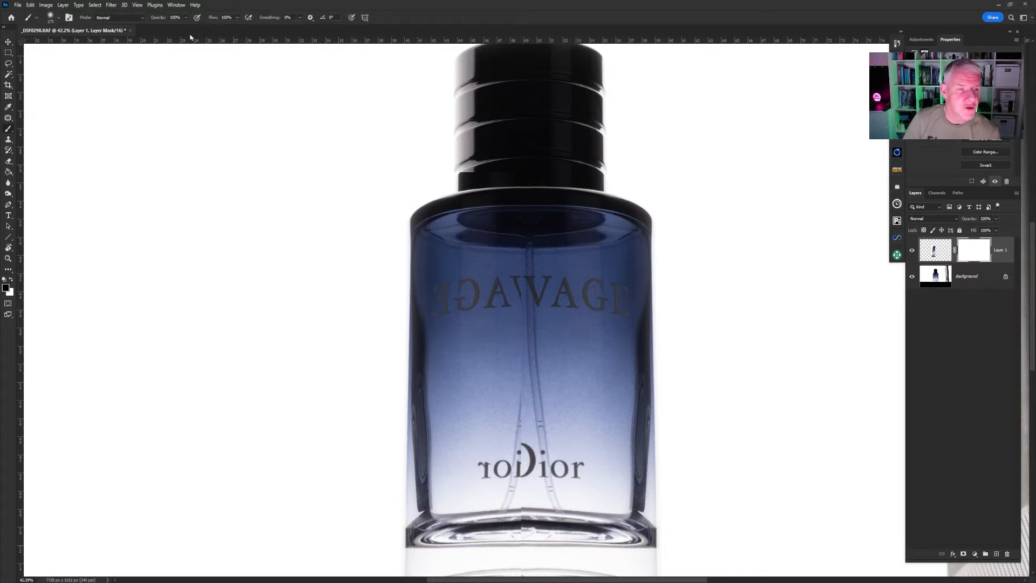
pyautogui.press(']')
pyautogui.press(']')
pyautogui.press(']')
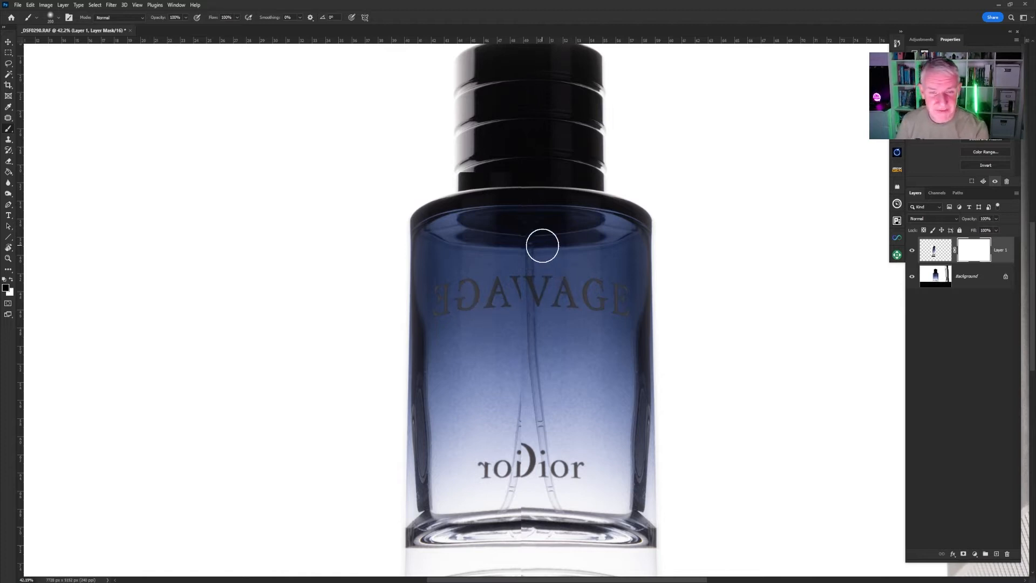
pyautogui.moveTo(525, 233); pyautogui.dragTo(519, 235)
pyautogui.moveTo(518, 272)
pyautogui.mouseDown()
pyautogui.moveTo(516, 304)
pyautogui.moveTo(499, 272)
pyautogui.moveTo(496, 307)
pyautogui.moveTo(491, 297)
pyautogui.moveTo(510, 279)
pyautogui.moveTo(517, 424)
pyautogui.moveTo(522, 390)
pyautogui.moveTo(515, 564)
pyautogui.moveTo(500, 503)
pyautogui.moveTo(505, 538)
pyautogui.moveTo(498, 294)
pyautogui.moveTo(472, 297)
pyautogui.moveTo(504, 301)
pyautogui.mouseUp()
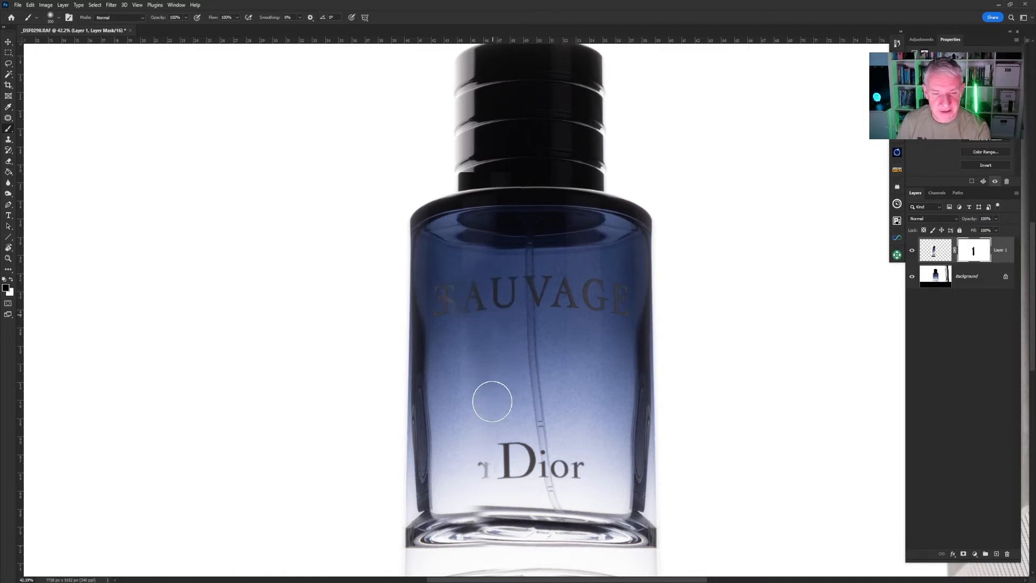
pyautogui.moveTo(525, 232)
pyautogui.mouseDown()
pyautogui.moveTo(501, 242)
pyautogui.moveTo(519, 240)
pyautogui.moveTo(501, 250)
pyautogui.moveTo(485, 311)
pyautogui.moveTo(471, 294)
pyautogui.moveTo(472, 316)
pyautogui.moveTo(470, 292)
pyautogui.moveTo(470, 309)
pyautogui.moveTo(446, 289)
pyautogui.moveTo(445, 305)
pyautogui.moveTo(443, 298)
pyautogui.moveTo(483, 299)
pyautogui.moveTo(474, 295)
pyautogui.moveTo(473, 316)
pyautogui.moveTo(469, 294)
pyautogui.moveTo(469, 317)
pyautogui.mouseUp()
# Shrink the brush and paint the mirrored layer's mask black over the reversed letter remnants around the S of SAUVAGE.
pyautogui.press('[')
pyautogui.press('[')
pyautogui.press('[')
pyautogui.press('[')
pyautogui.press('[')
pyautogui.press('[')
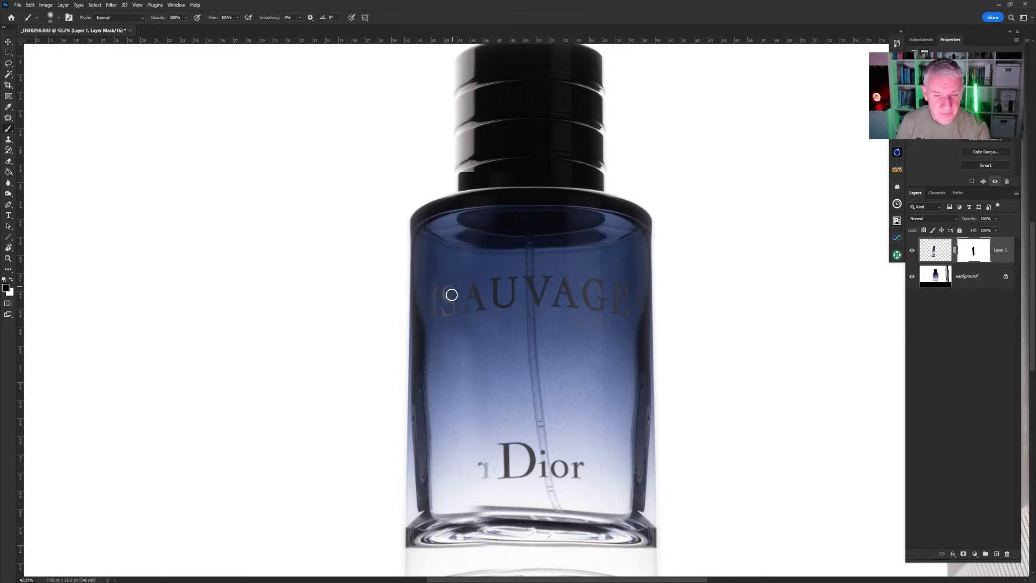
pyautogui.moveTo(443, 317); pyautogui.dragTo(439, 278)
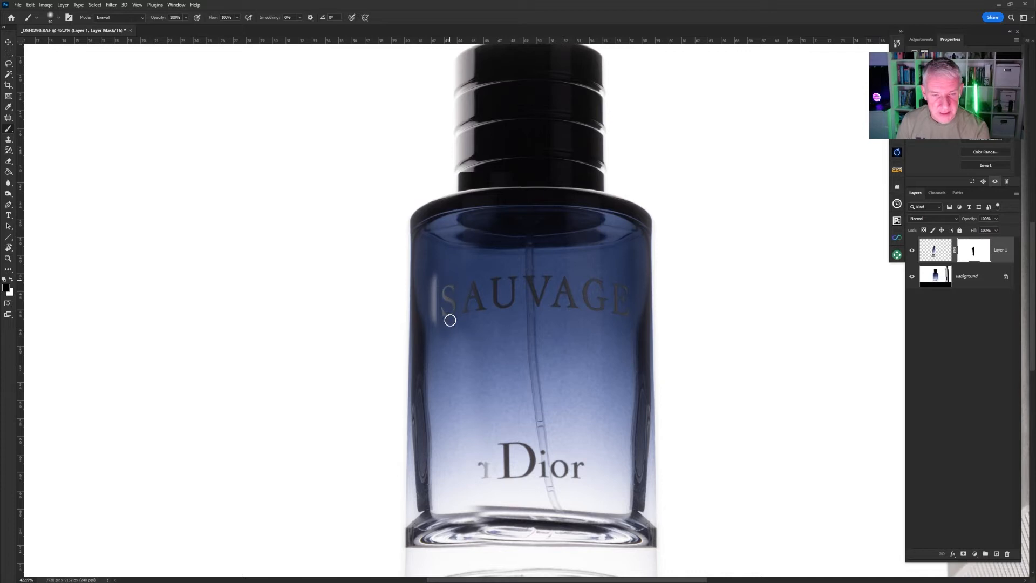
pyautogui.moveTo(447, 311)
pyautogui.mouseDown()
pyautogui.moveTo(498, 313)
pyautogui.moveTo(455, 297)
pyautogui.mouseUp()
# Paint the mask black with a smaller brush over the seam on the shoulder rim below the cap.
pyautogui.press('b')
pyautogui.scroll(5, 501, 164)
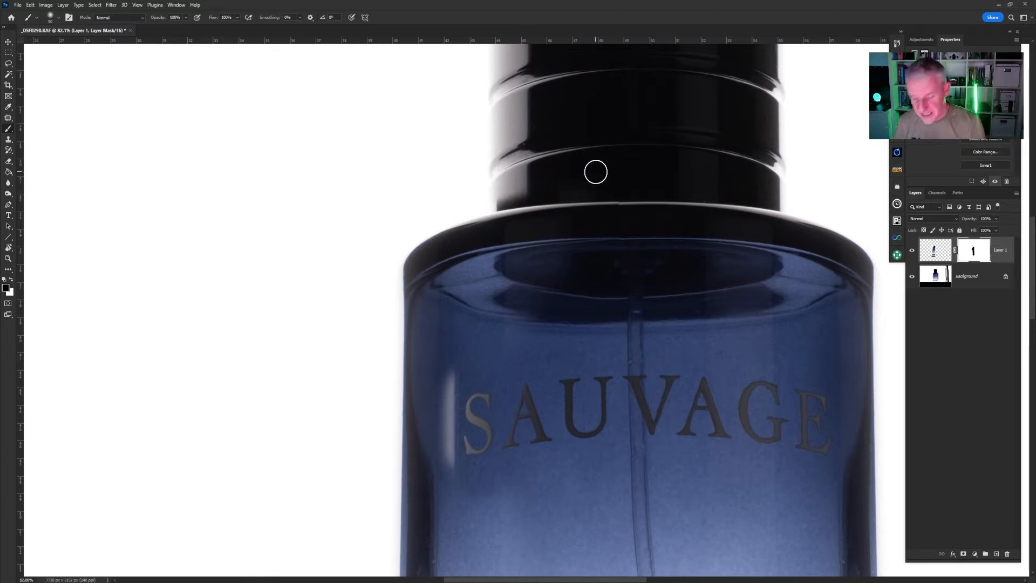
pyautogui.press('[')
pyautogui.press('[')
pyautogui.press('[')
pyautogui.press('[')
pyautogui.press('[')
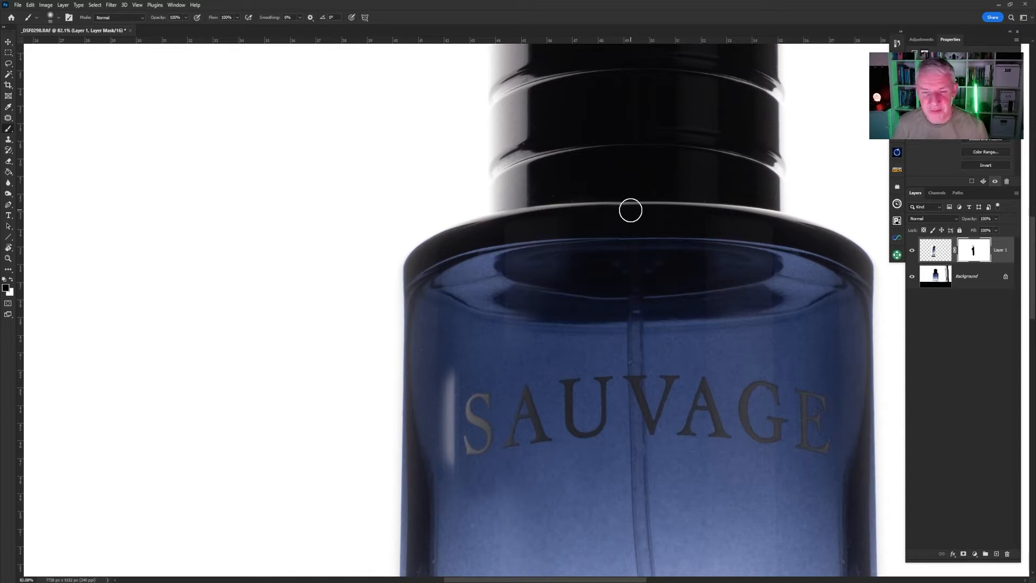
# Enlarge the brush and paint the mask black over the leftovers around the tube and the reversed letter beside Dior.
pyautogui.press(']')
pyautogui.press(']')
pyautogui.press(']')
pyautogui.press(']')
pyautogui.press(']')
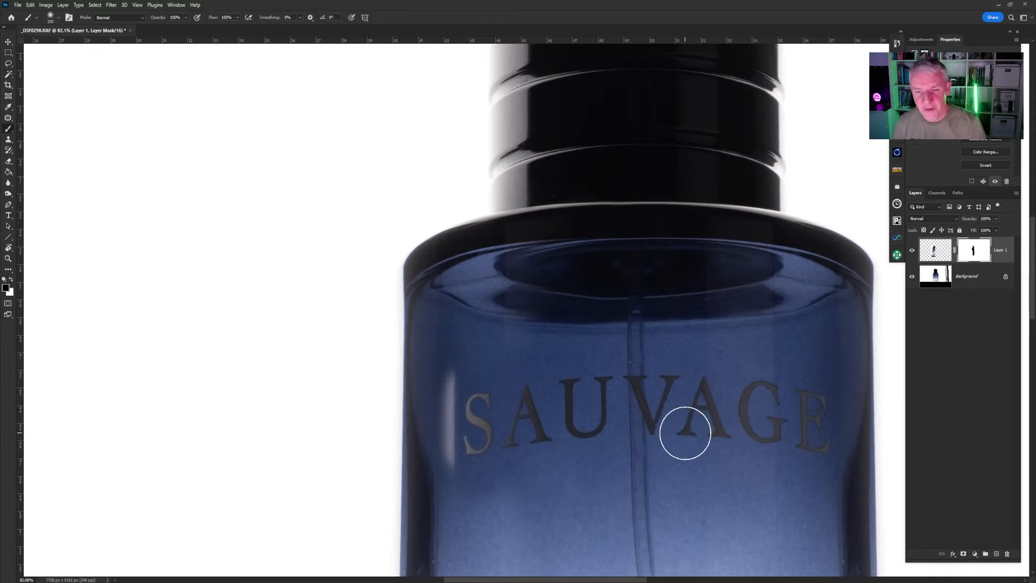
pyautogui.moveTo(639, 460); pyautogui.dragTo(669, 83)
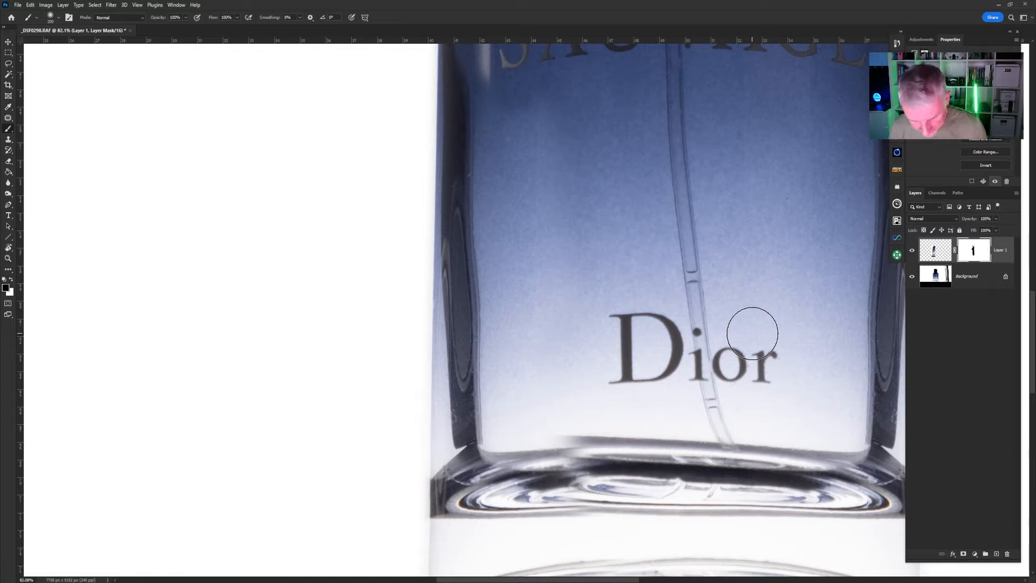
# Stamp all visible layers into a new merged layer above the masked mirrored half.
pyautogui.hotkey('ctrl', '0')
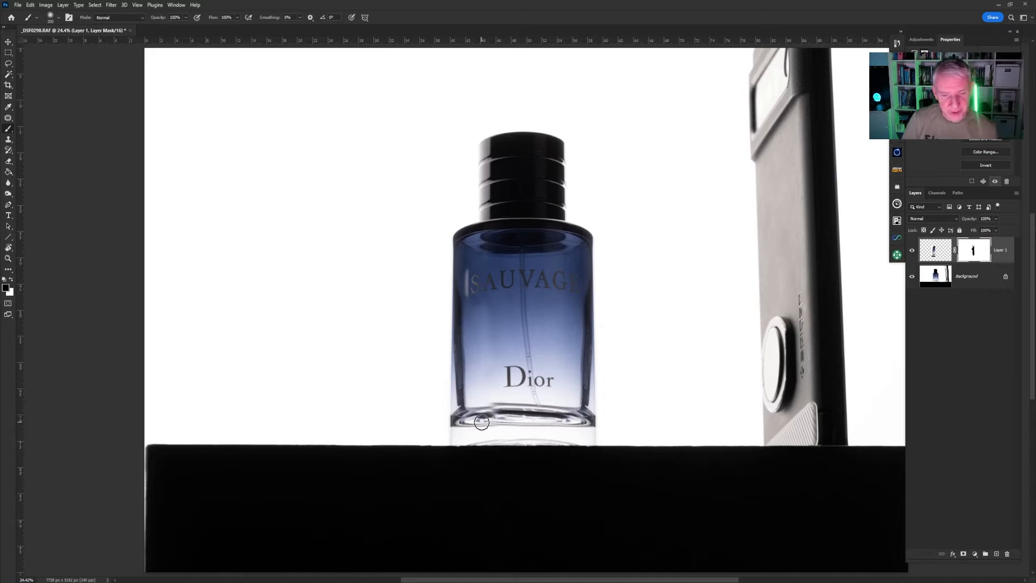
pyautogui.click(1006, 257)
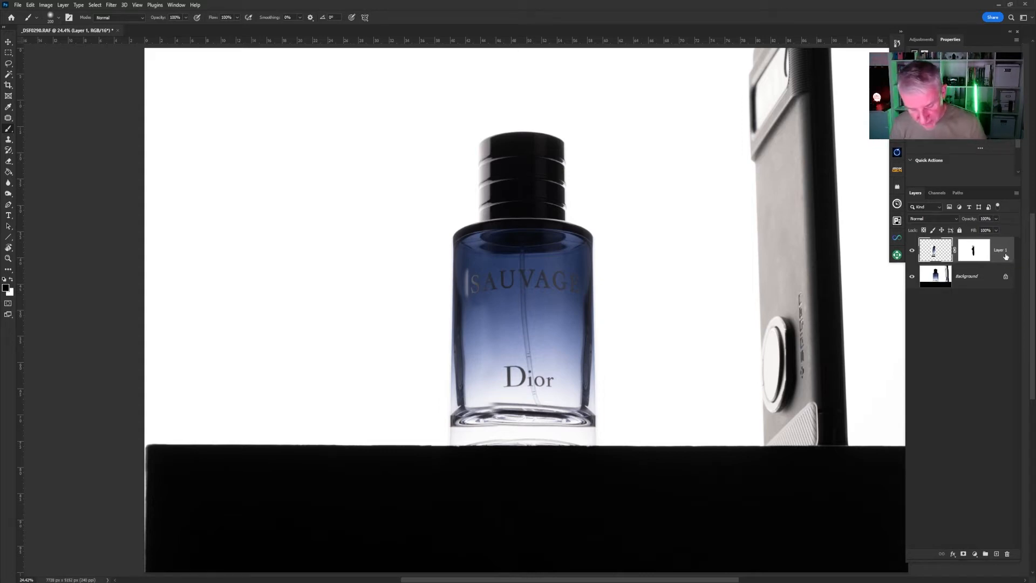
pyautogui.hotkey('ctrl', 'shift', 'alt', 'e')
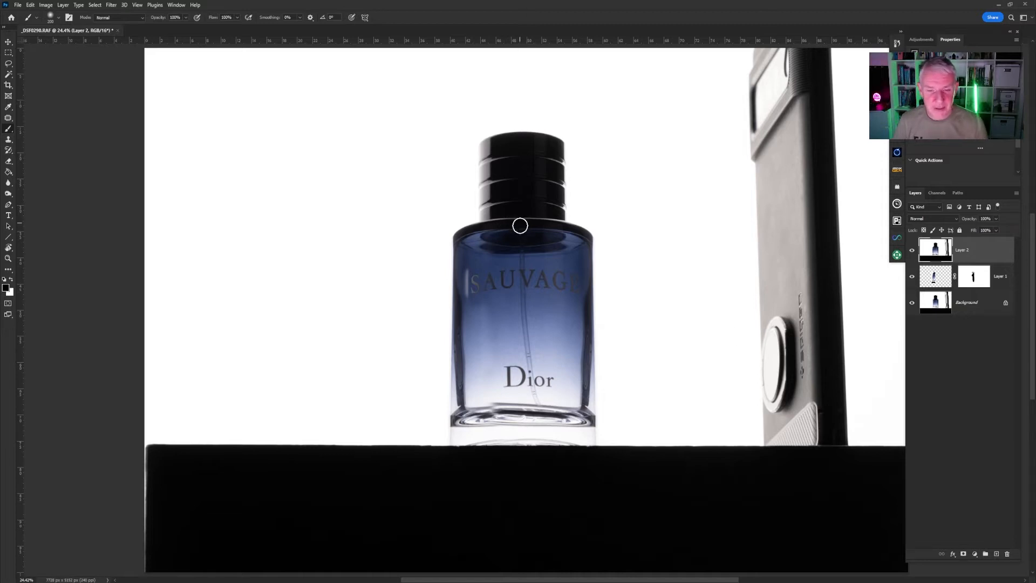
# Place a vertical guide through the centre of the bottle's base and check the snapping option.
pyautogui.hotkey('ctrl', 'space')
pyautogui.moveTo(507, 413); pyautogui.dragTo(548, 409)
pyautogui.press('space')
pyautogui.moveTo(736, 436); pyautogui.dragTo(701, 381)
pyautogui.moveTo(20, 92); pyautogui.dragTo(536, 103)
pyautogui.click(138, 5)
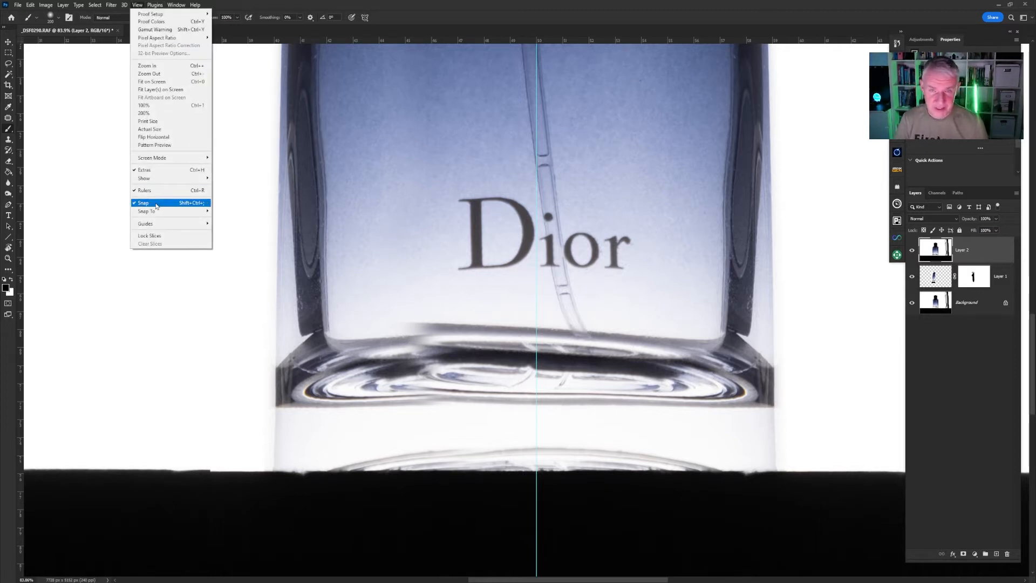
pyautogui.click(282, 4)
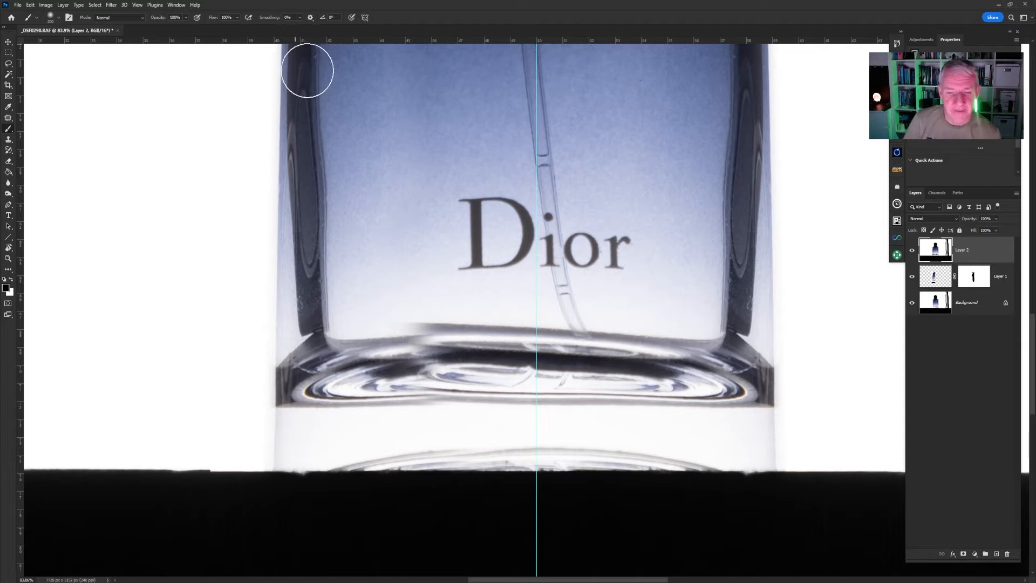
# Select the right half of the bottle's base from the guide, copy it to a new layer, and hide the guide.
pyautogui.click(9, 52)
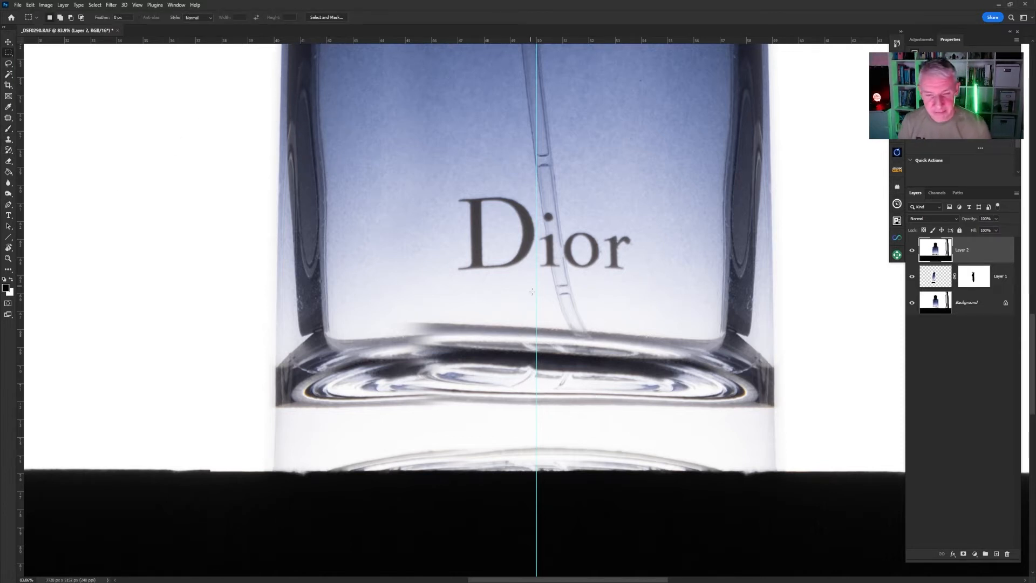
pyautogui.moveTo(536, 300); pyautogui.dragTo(805, 482)
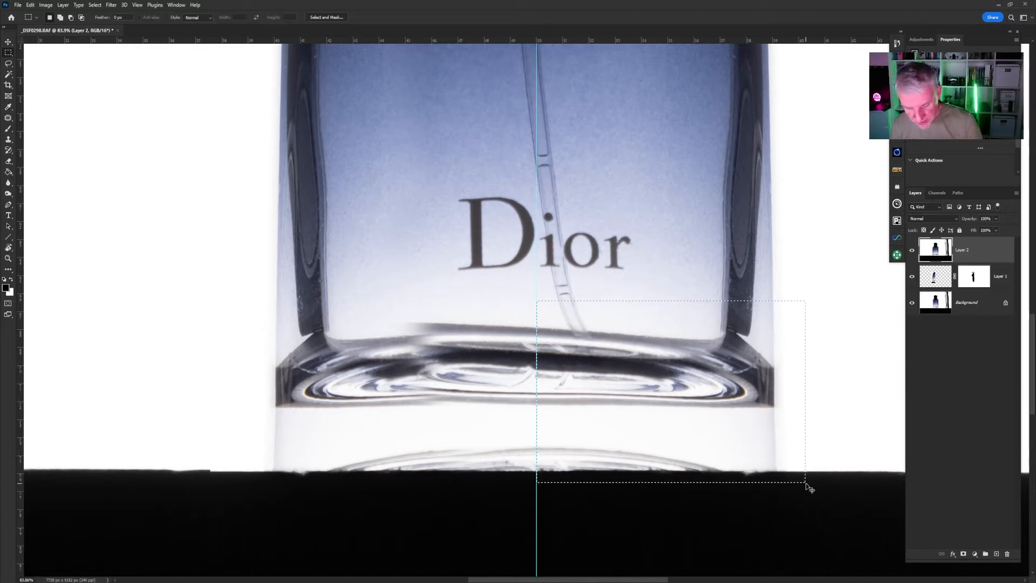
pyautogui.hotkey('ctrl', 'j')
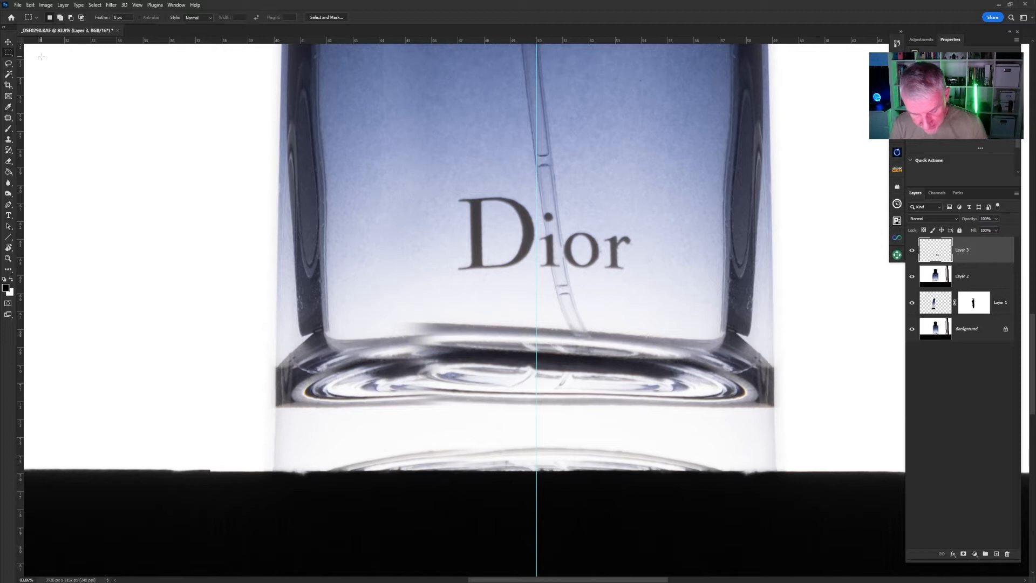
pyautogui.hotkey('ctrl', ';')
pyautogui.hotkey('ctrl', ';')
pyautogui.hotkey('ctrl', ';')
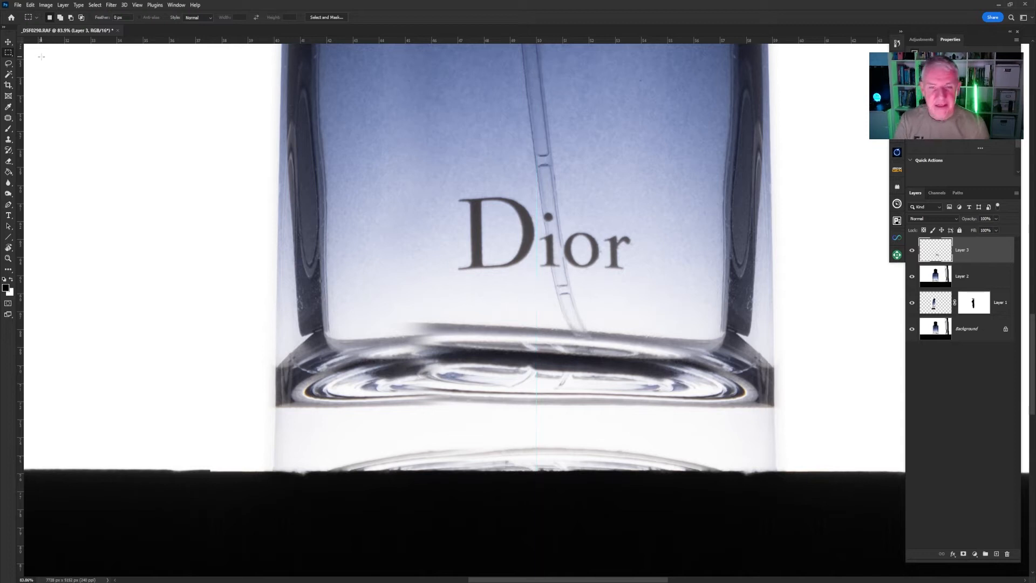
# Flip the copied base half horizontally and move it left until it meets the right half at the centre.
pyautogui.click(8, 42)
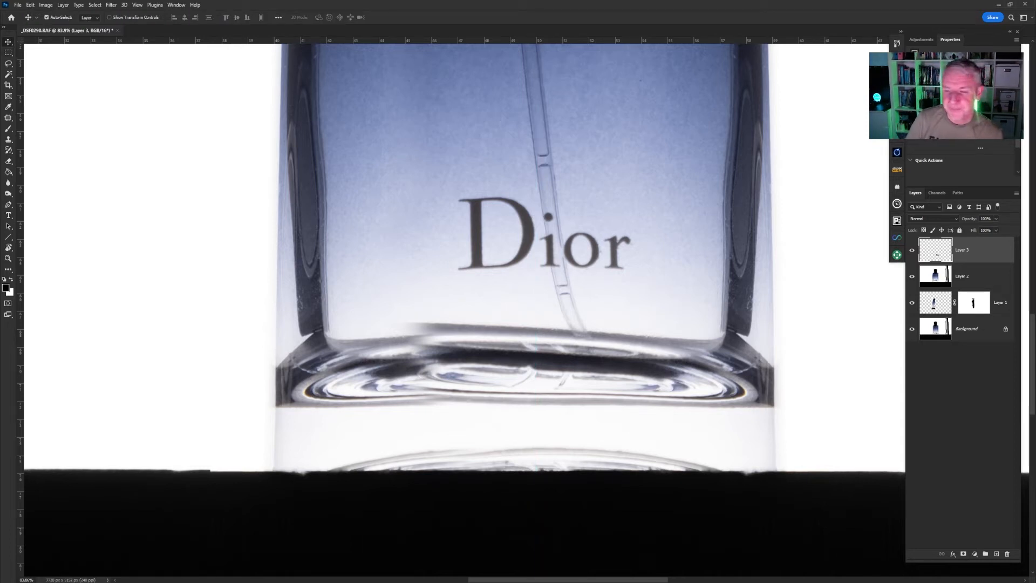
pyautogui.click(31, 5)
pyautogui.moveTo(64, 195)
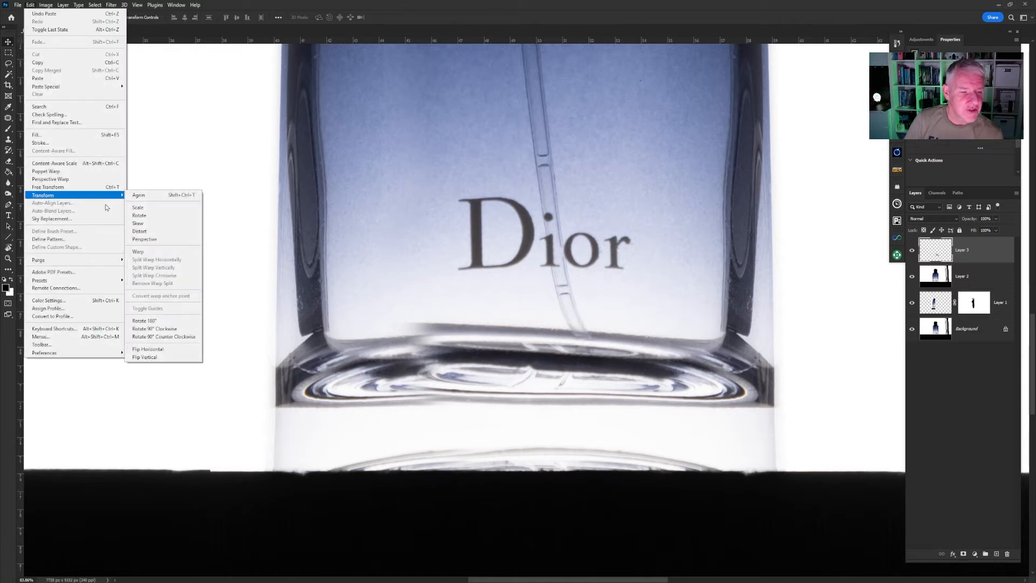
pyautogui.click(148, 349)
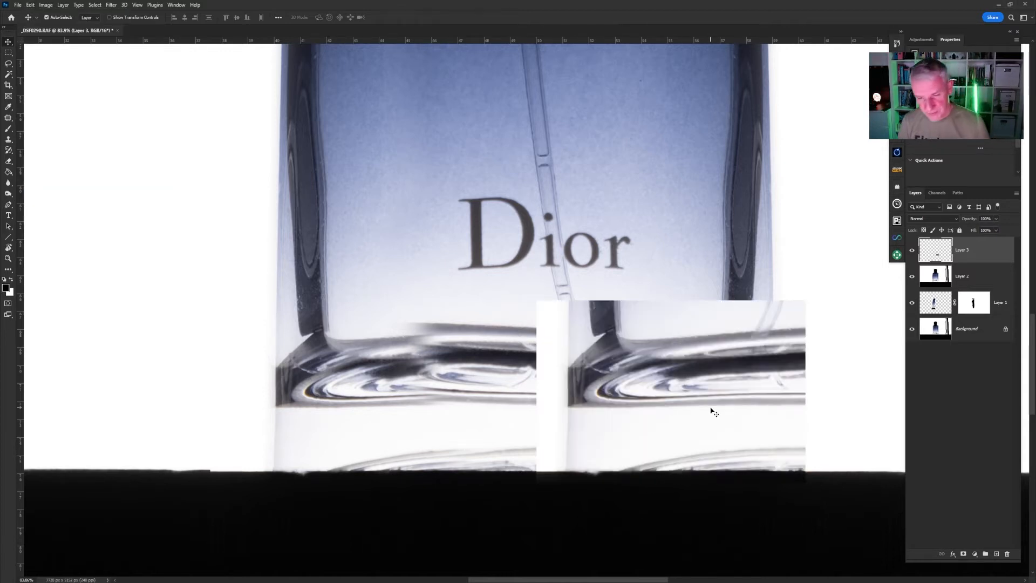
pyautogui.moveTo(738, 410); pyautogui.dragTo(471, 406)
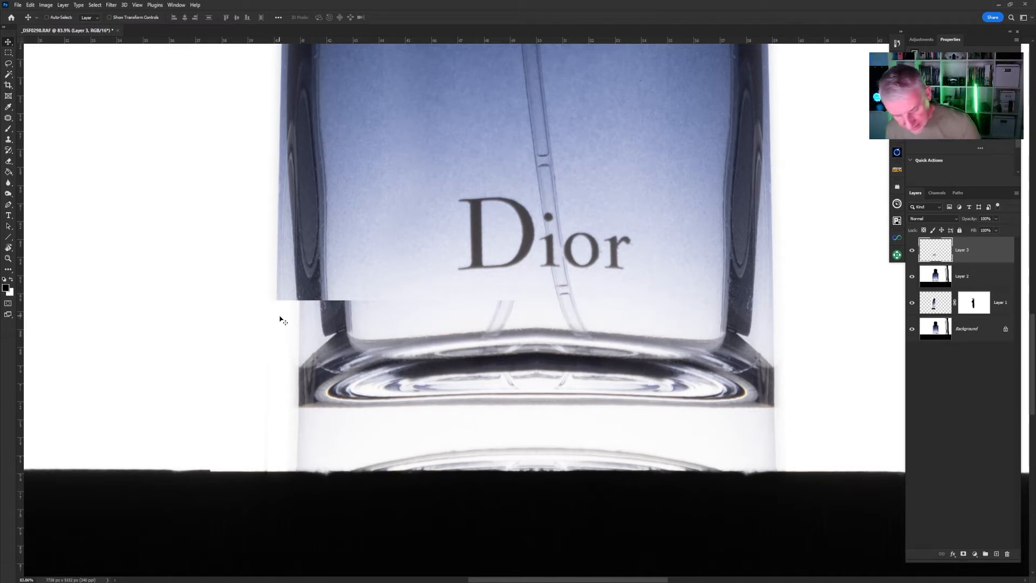
# Stretch the mirrored base to about 109.8% width so its outer edge lines up with the bottle's left side.
pyautogui.hotkey('ctrl', 't')
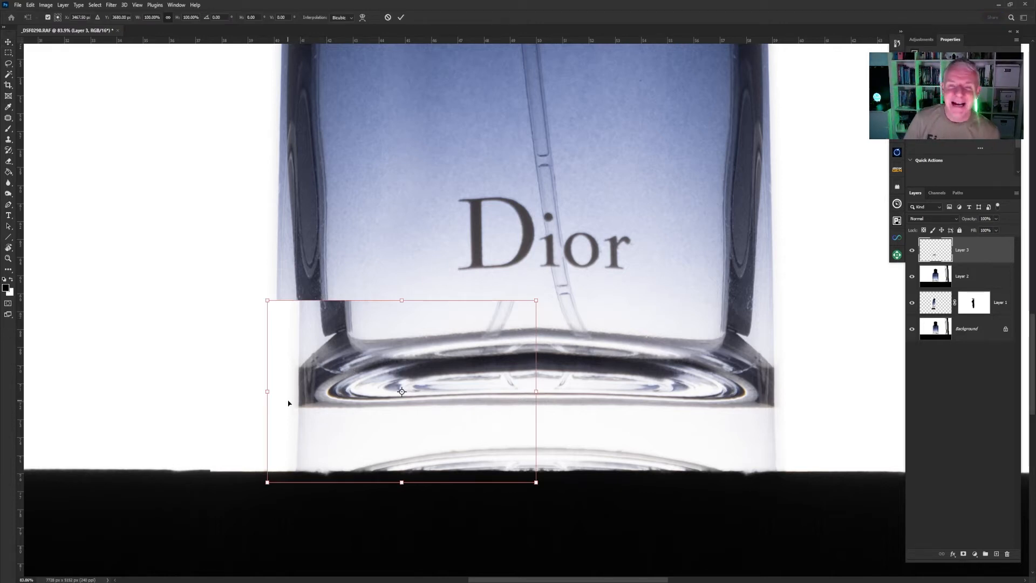
pyautogui.moveTo(266, 392); pyautogui.dragTo(240, 391)
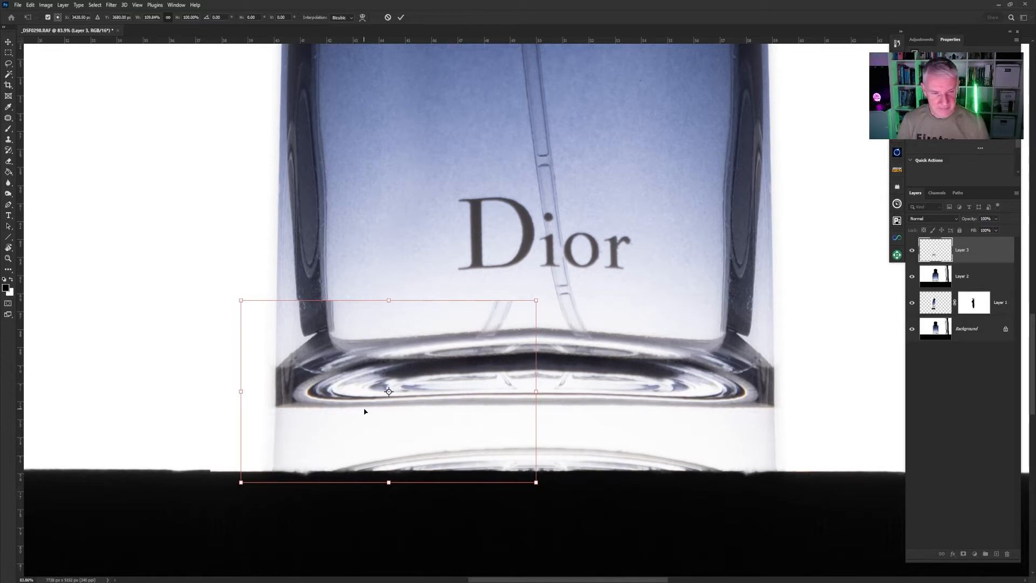
pyautogui.click(401, 18)
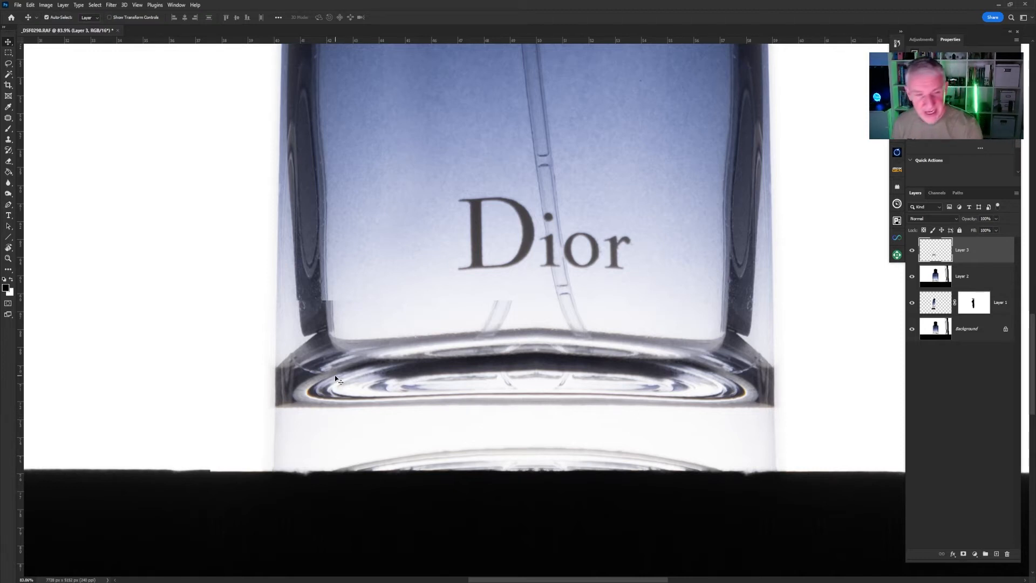
# Add a layer mask to the mirrored base and paint it black over the duplicate tube and the visible upper edge.
pyautogui.click(8, 128)
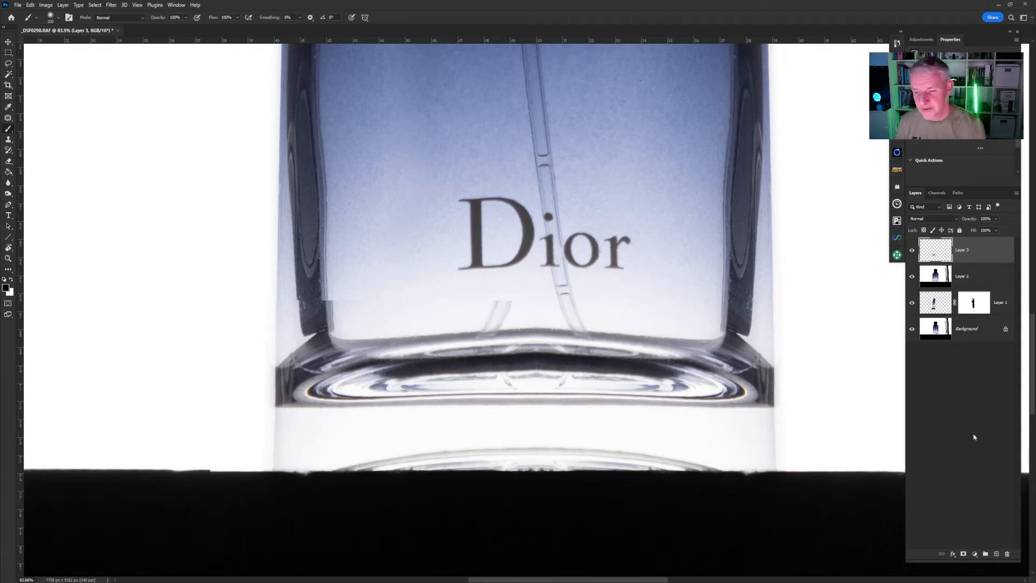
pyautogui.click(964, 554)
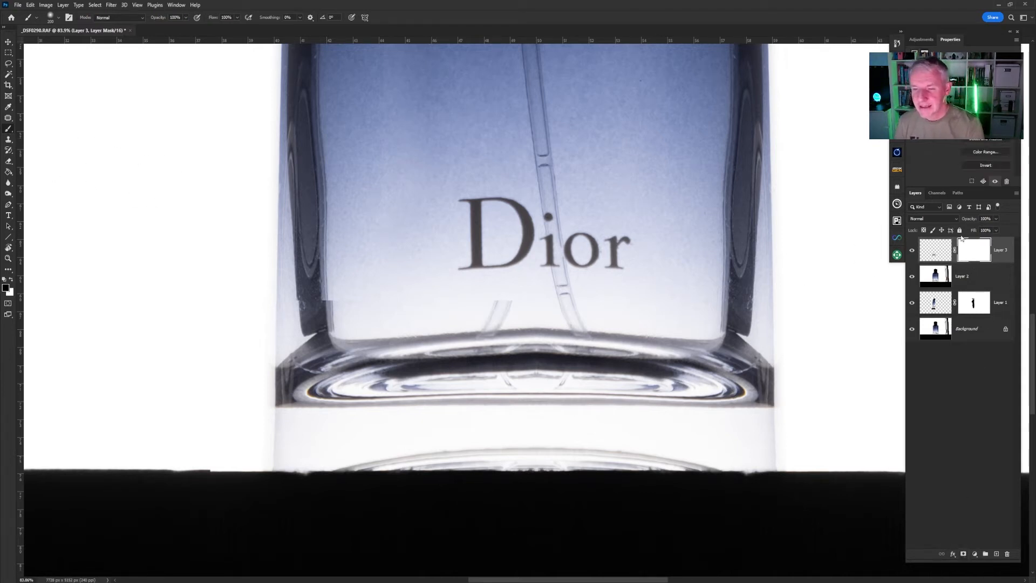
pyautogui.press('[')
pyautogui.press('[')
pyautogui.press('[')
pyautogui.press('[')
pyautogui.moveTo(520, 295); pyautogui.dragTo(490, 309)
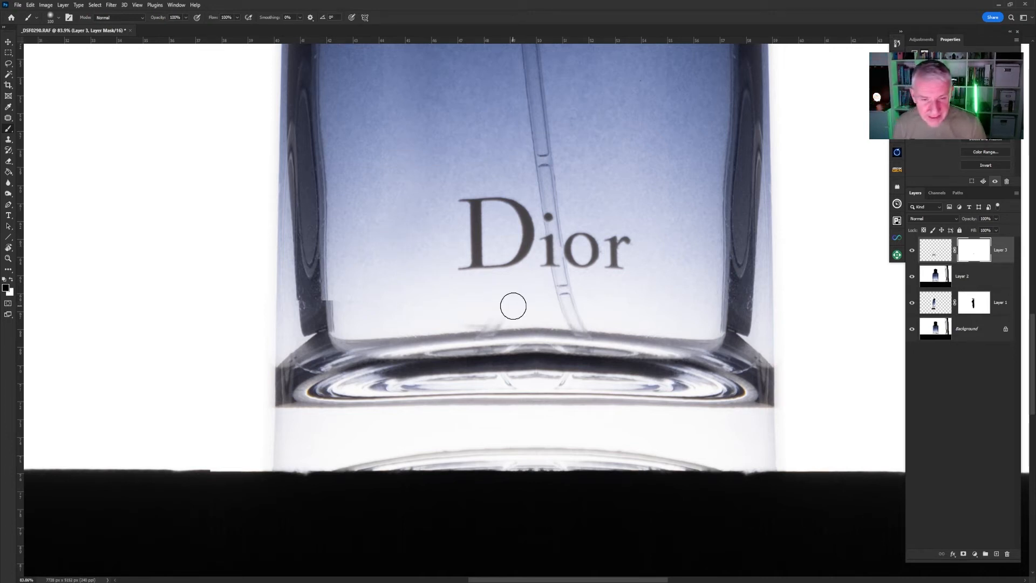
pyautogui.moveTo(474, 310); pyautogui.dragTo(512, 306)
pyautogui.moveTo(350, 298)
pyautogui.mouseDown()
pyautogui.moveTo(344, 310)
pyautogui.moveTo(305, 293)
pyautogui.mouseUp()
# Shrink the mask brush further and lower its opacity to about half.
pyautogui.press('[')
pyautogui.press('[')
pyautogui.press('[')
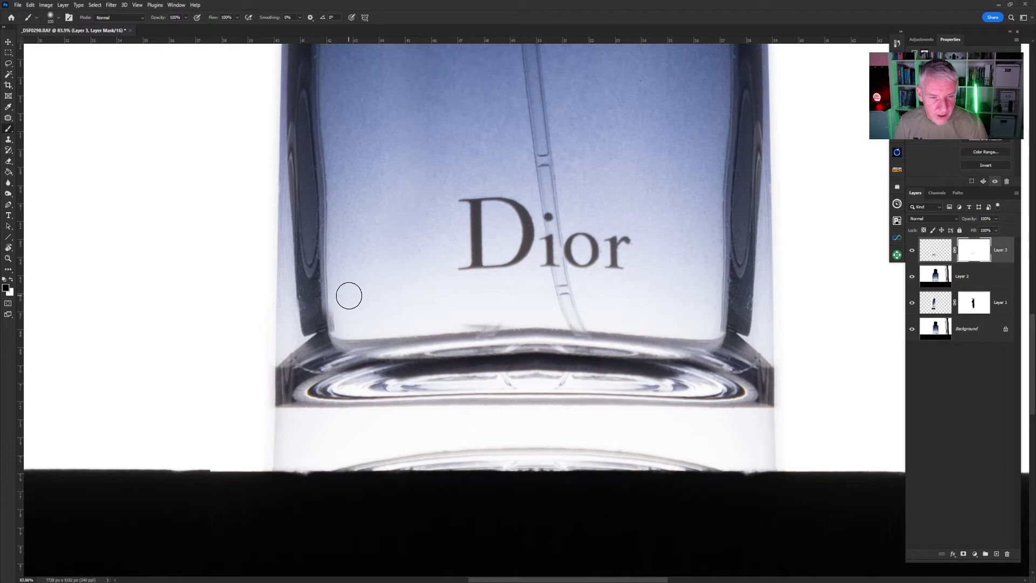
pyautogui.click(186, 17)
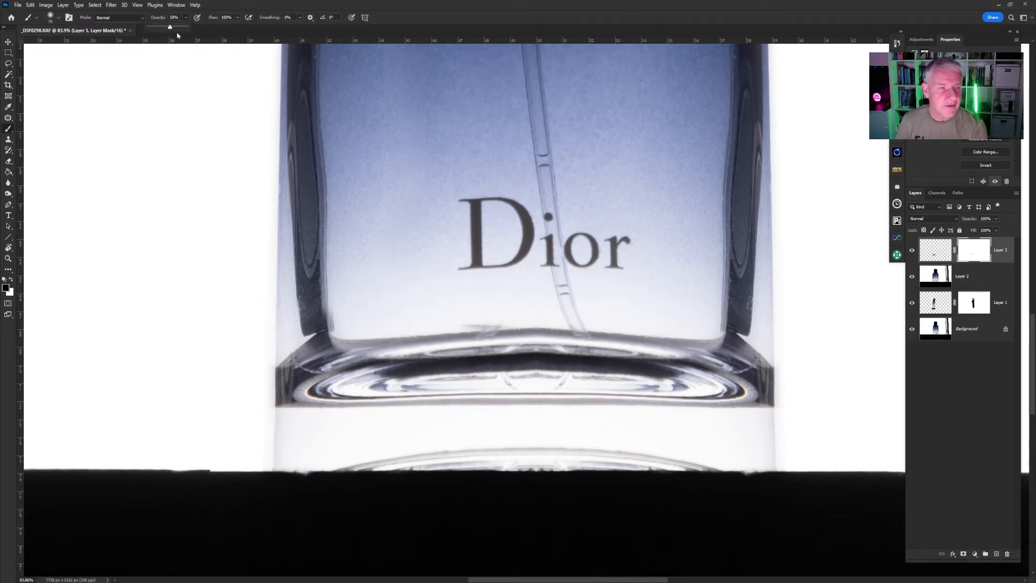
pyautogui.press('[')
pyautogui.press('[')
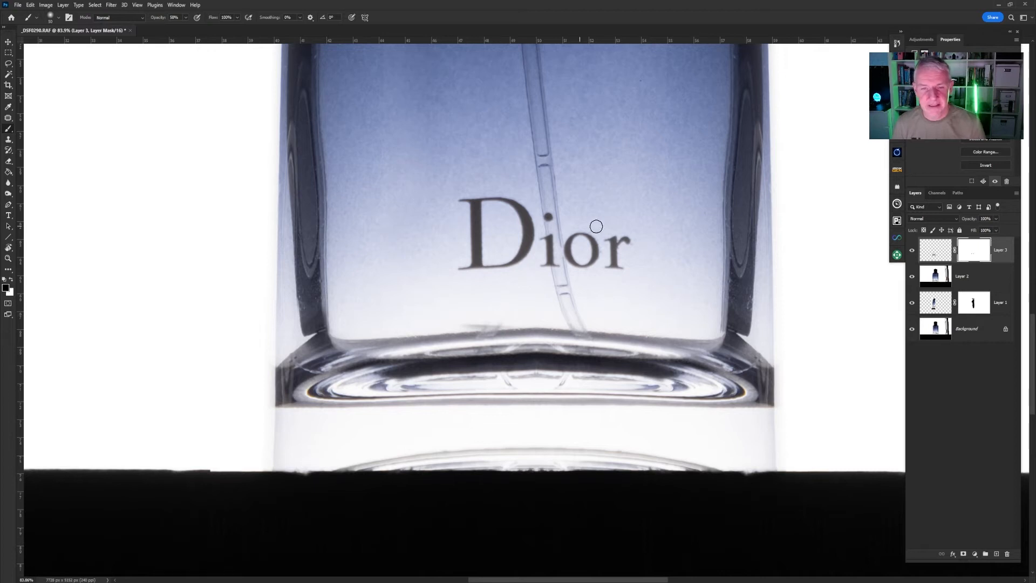
# Draw a lasso selection on the merged layer around the shoulder rim's centre seam below the cap.
pyautogui.moveTo(617, 167); pyautogui.dragTo(658, 575)
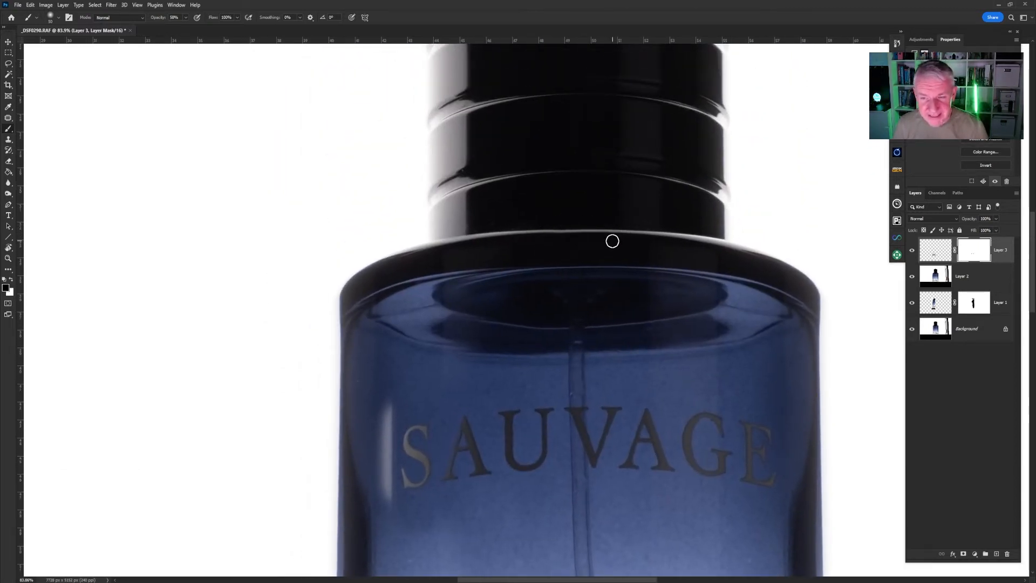
pyautogui.click(956, 279)
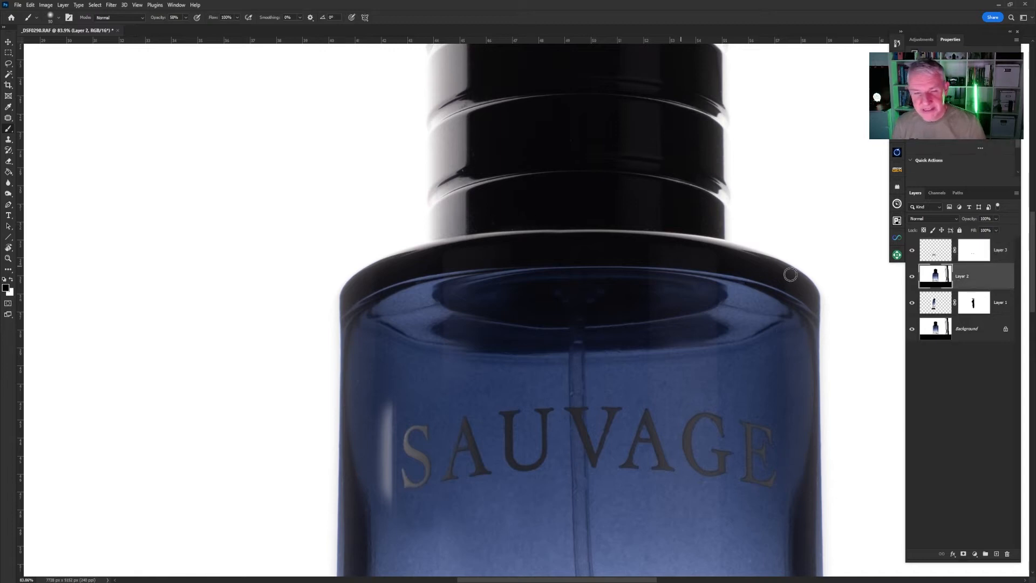
pyautogui.press('l')
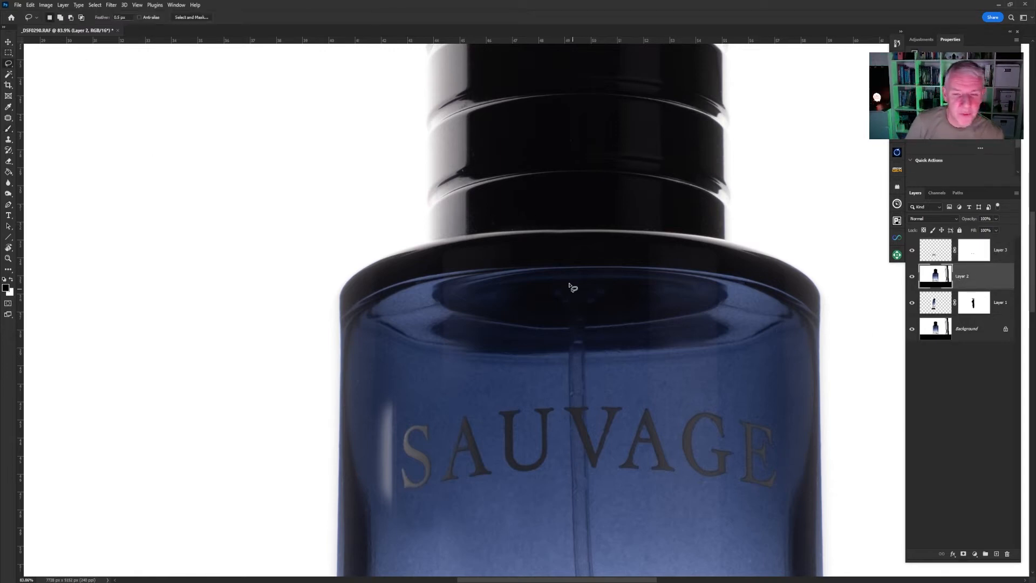
pyautogui.moveTo(499, 226)
pyautogui.mouseDown()
pyautogui.moveTo(483, 249)
pyautogui.moveTo(626, 250)
pyautogui.moveTo(622, 230)
pyautogui.moveTo(576, 212)
pyautogui.moveTo(513, 212)
pyautogui.moveTo(487, 229)
pyautogui.mouseUp()
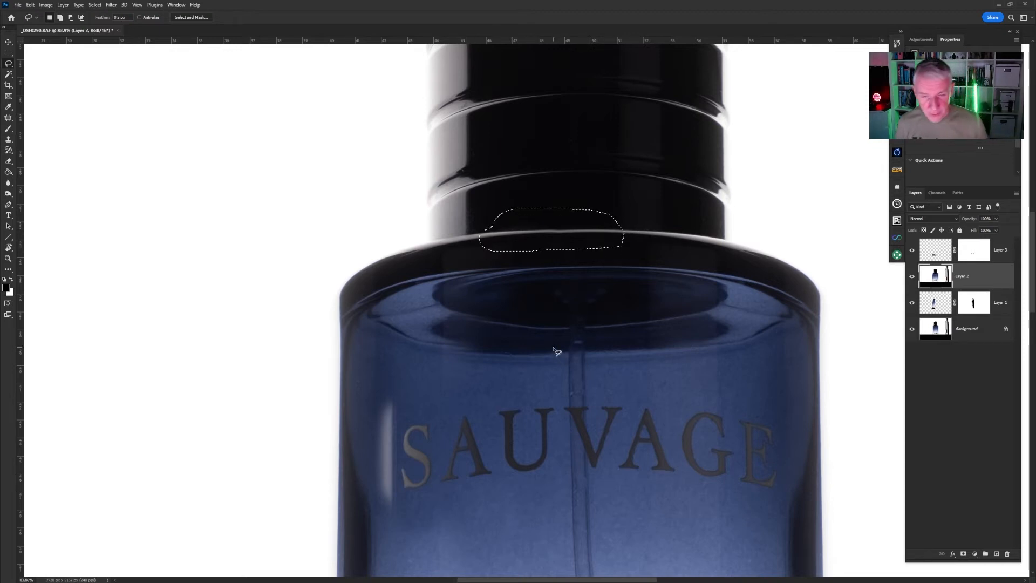
# Copy the selected rim area from the merged layer and paste it in place as a new layer.
pyautogui.click(30, 5)
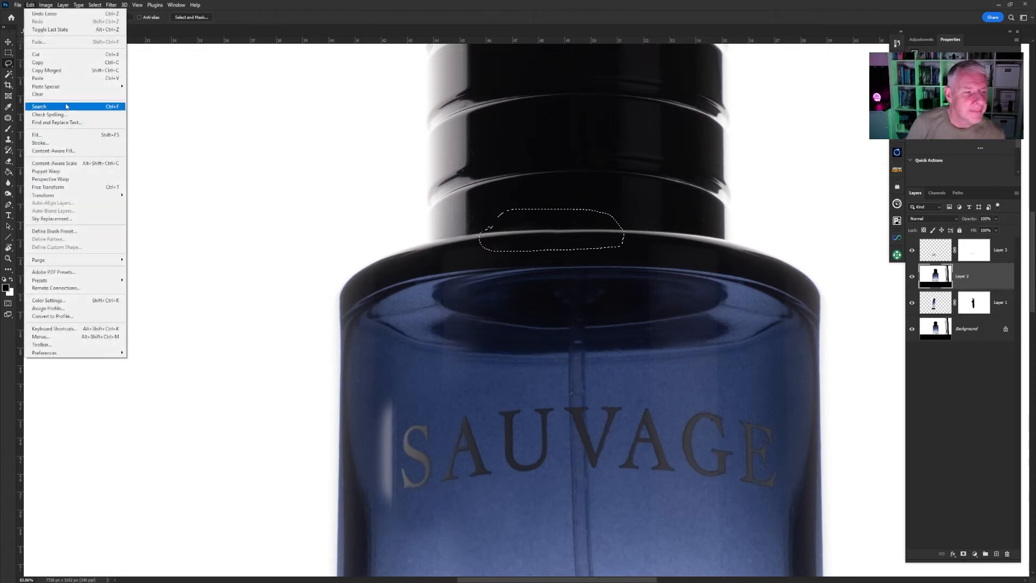
pyautogui.click(38, 62)
pyautogui.click(30, 4)
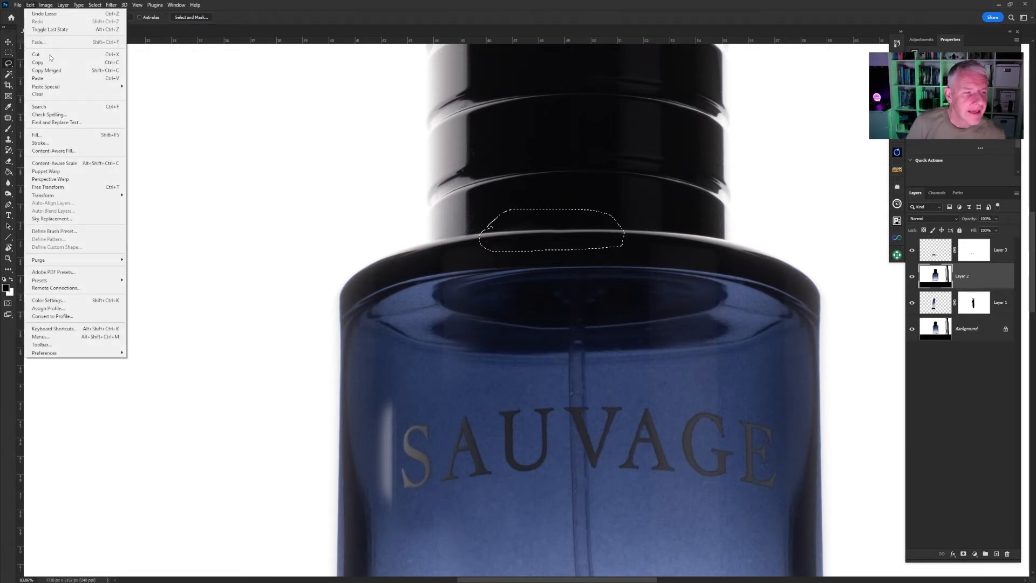
pyautogui.moveTo(63, 87)
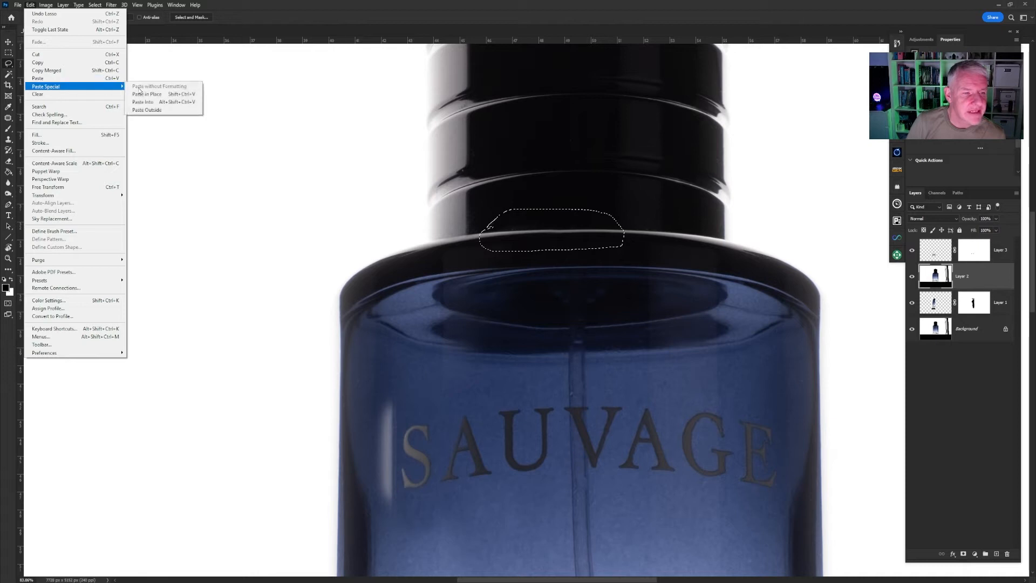
pyautogui.click(171, 95)
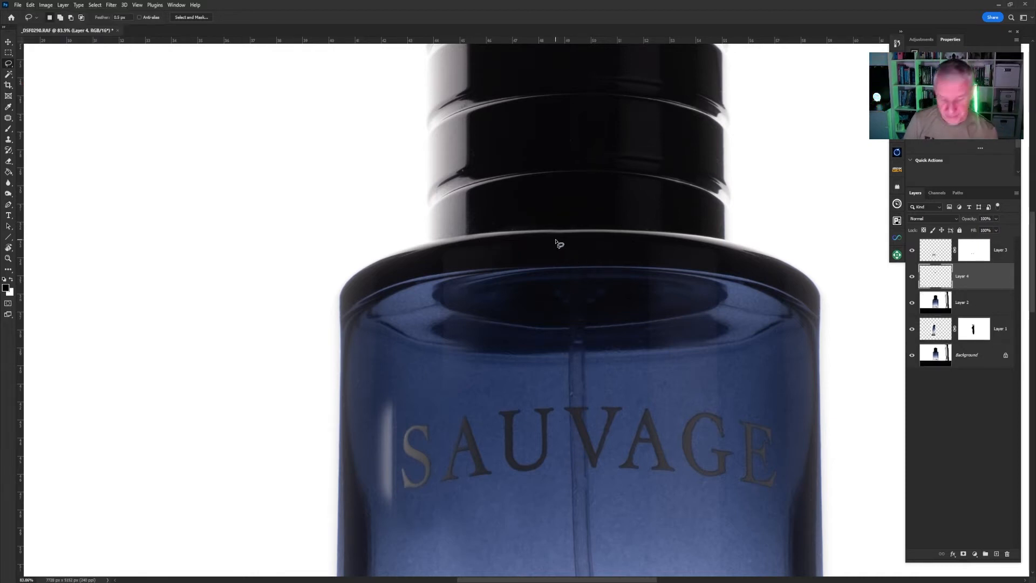
# Start a Warp on the pasted rim patch and add a crosswise split where the seam meets the highlight line.
pyautogui.press('z')
pyautogui.moveTo(559, 240); pyautogui.dragTo(589, 236)
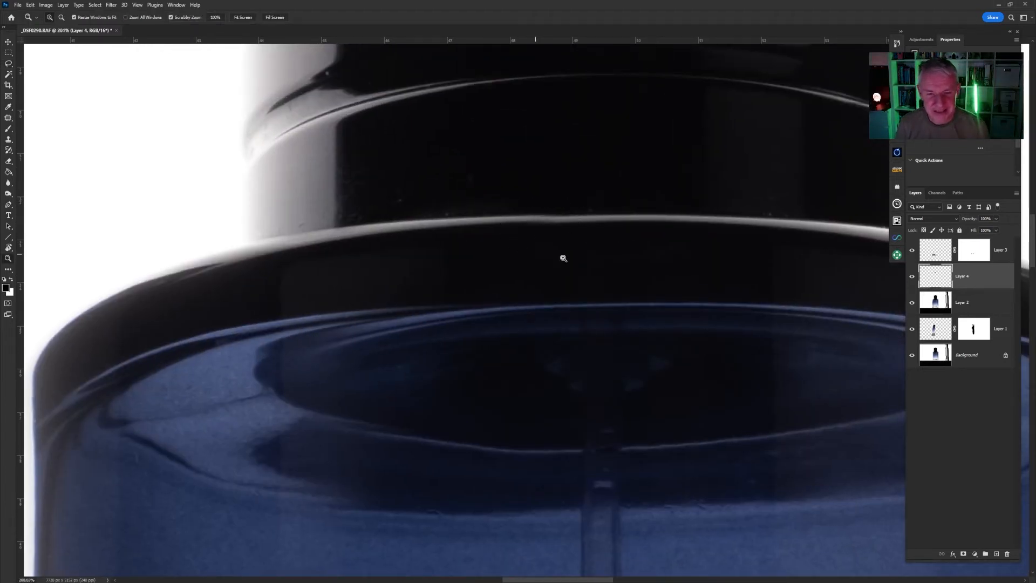
pyautogui.press('l')
pyautogui.click(31, 5)
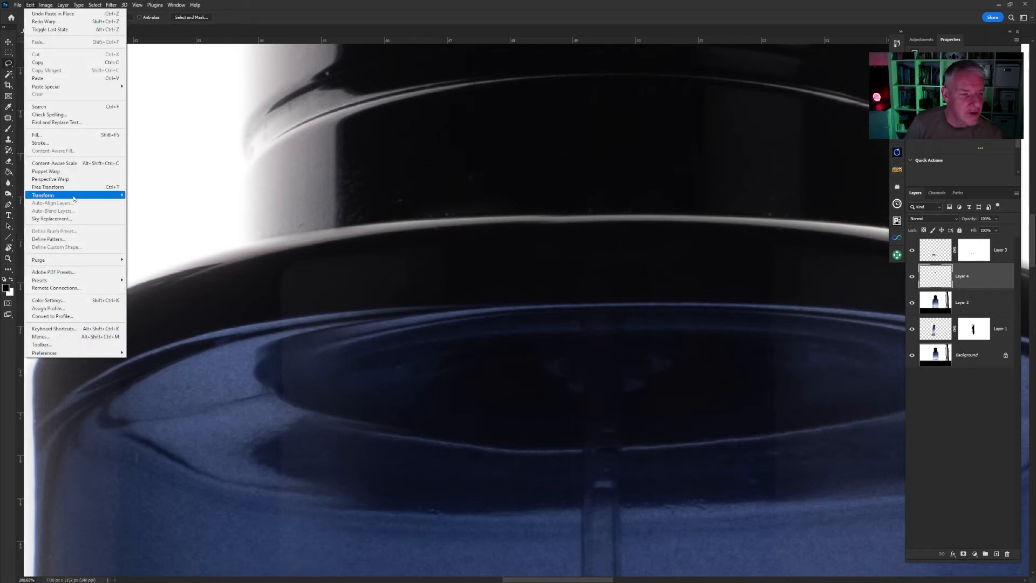
pyautogui.moveTo(60, 195)
pyautogui.click(178, 251)
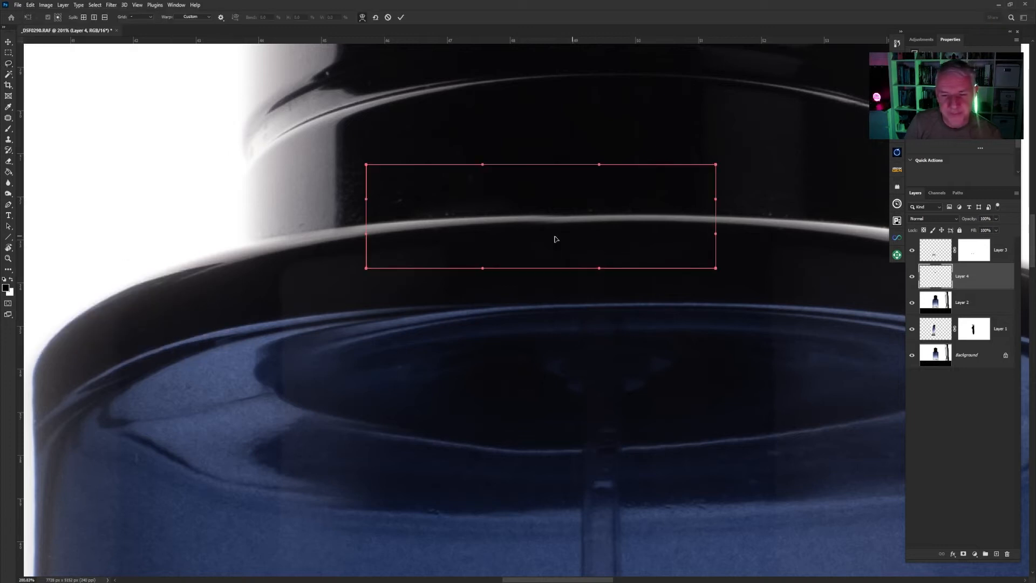
pyautogui.click(83, 17)
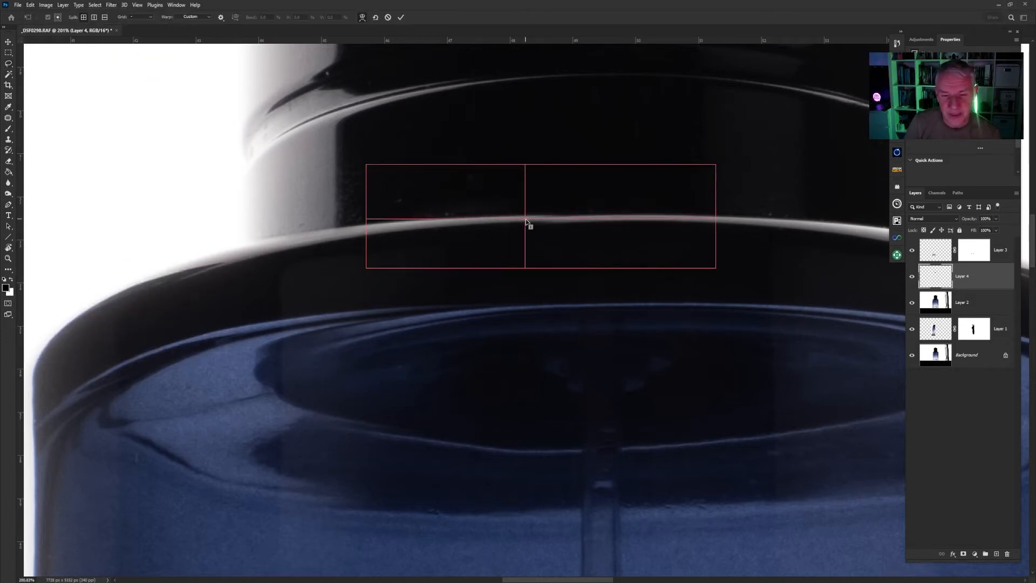
pyautogui.click(561, 220)
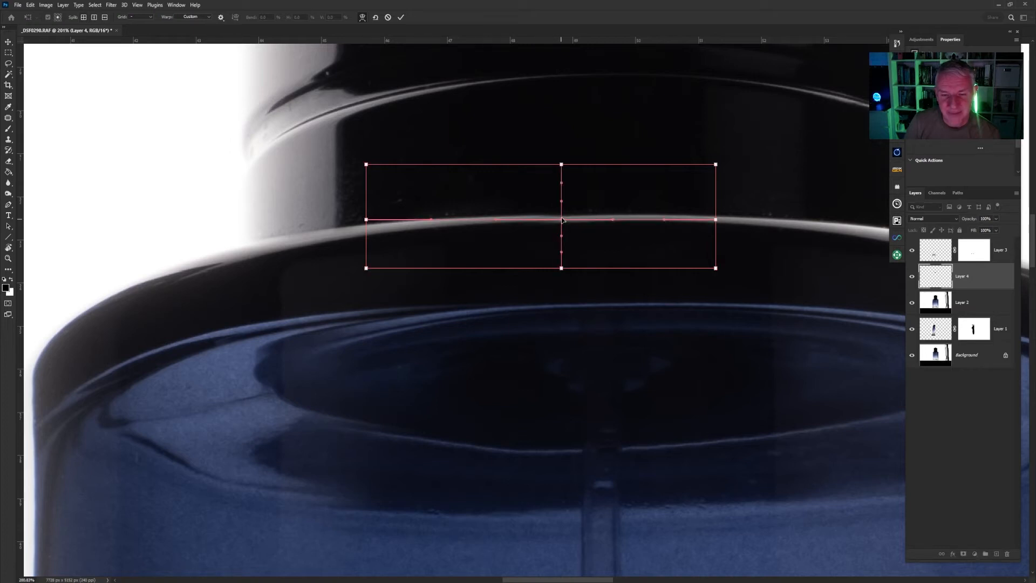
# Raise the warp's central point slightly to smooth the kink in the rim highlight, and apply the warp.
pyautogui.moveTo(561, 219); pyautogui.dragTo(561, 217)
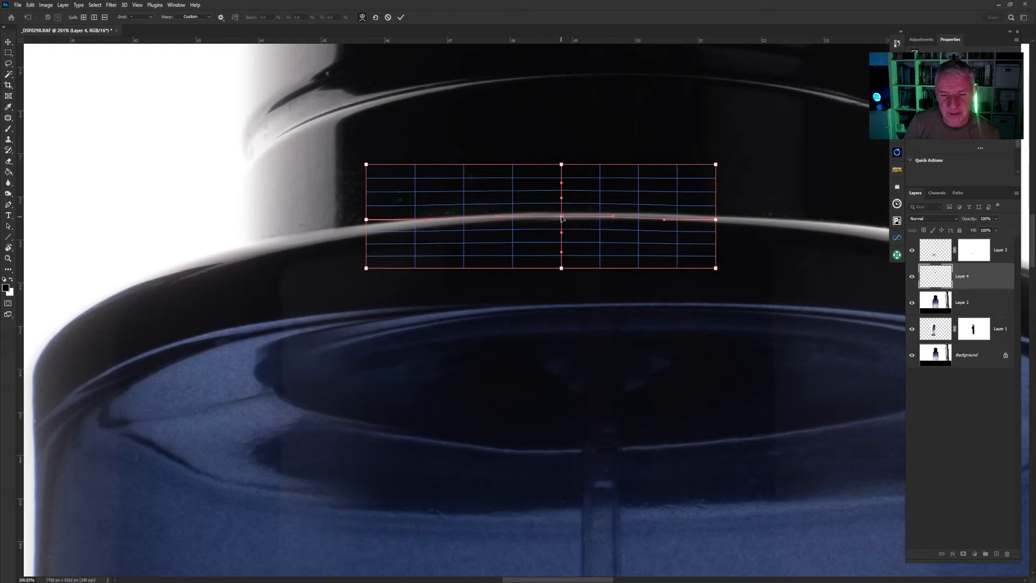
pyautogui.moveTo(561, 217); pyautogui.dragTo(561, 216)
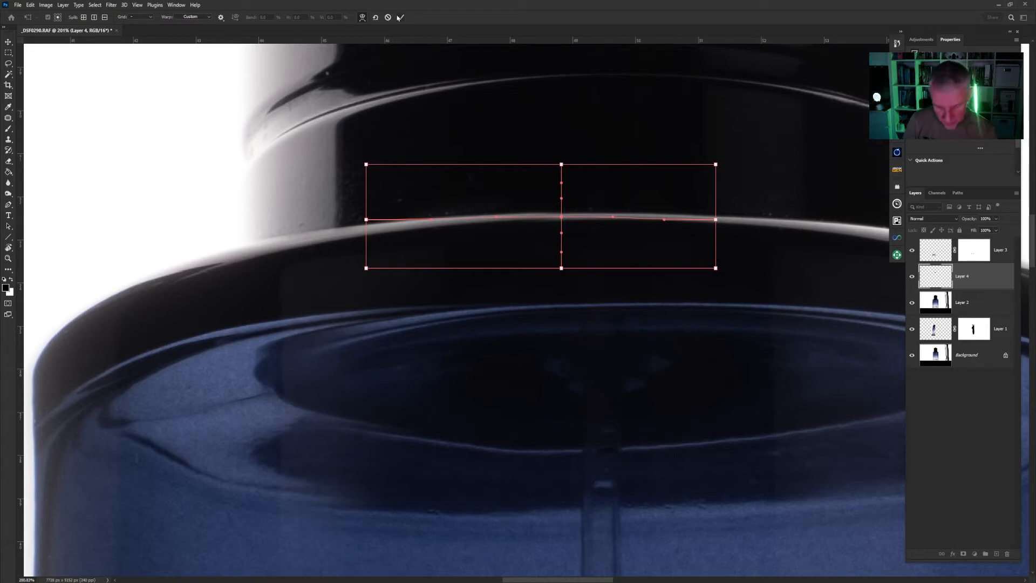
pyautogui.click(399, 17)
# Stamp all visible layers into a new merged layer above the masked base layer.
pyautogui.hotkey('ctrl', '0')
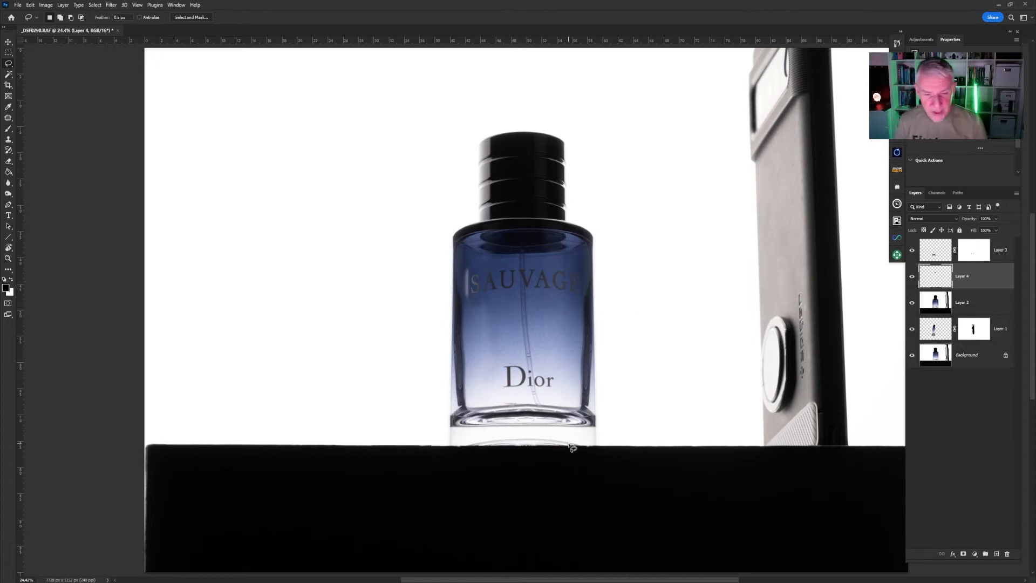
pyautogui.click(1001, 260)
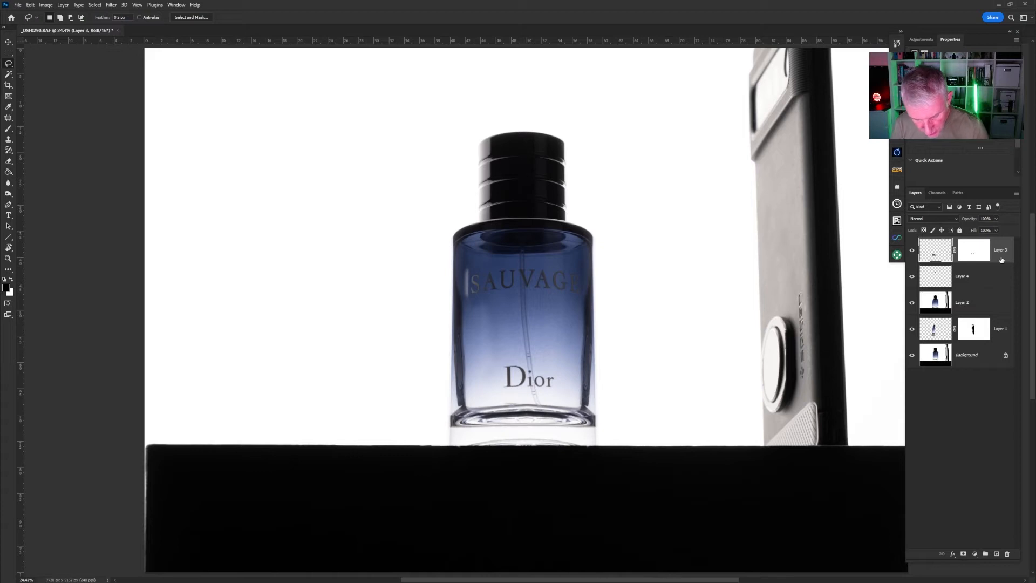
pyautogui.hotkey('ctrl', 'shift', 'alt', 'e')
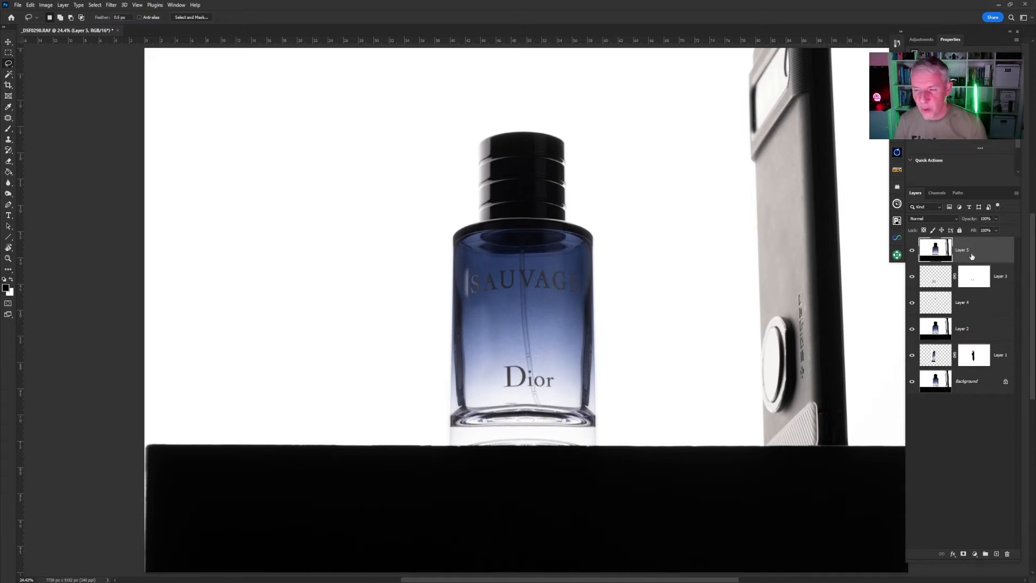
# Clone out the dark smudge along the upper edge of the glass base below the Dior lettering, using a small Clone Stamp brush.
pyautogui.press('z')
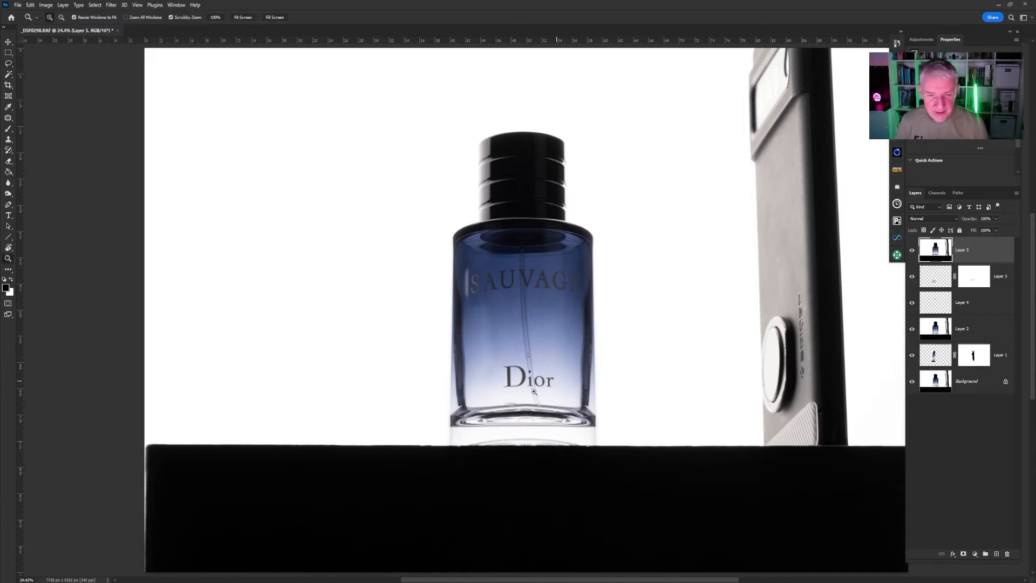
pyautogui.click(513, 407)
pyautogui.press('l')
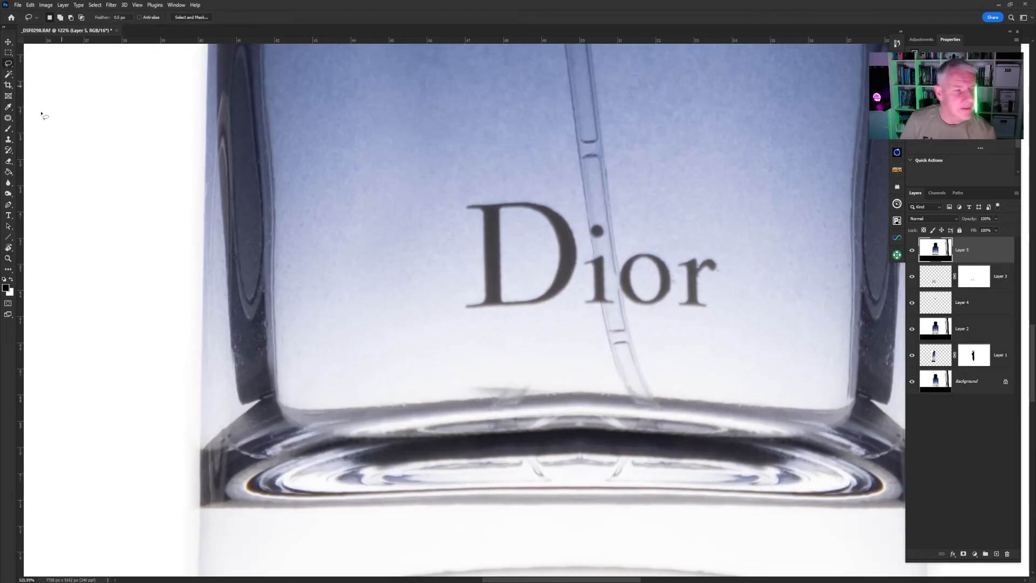
pyautogui.click(8, 140)
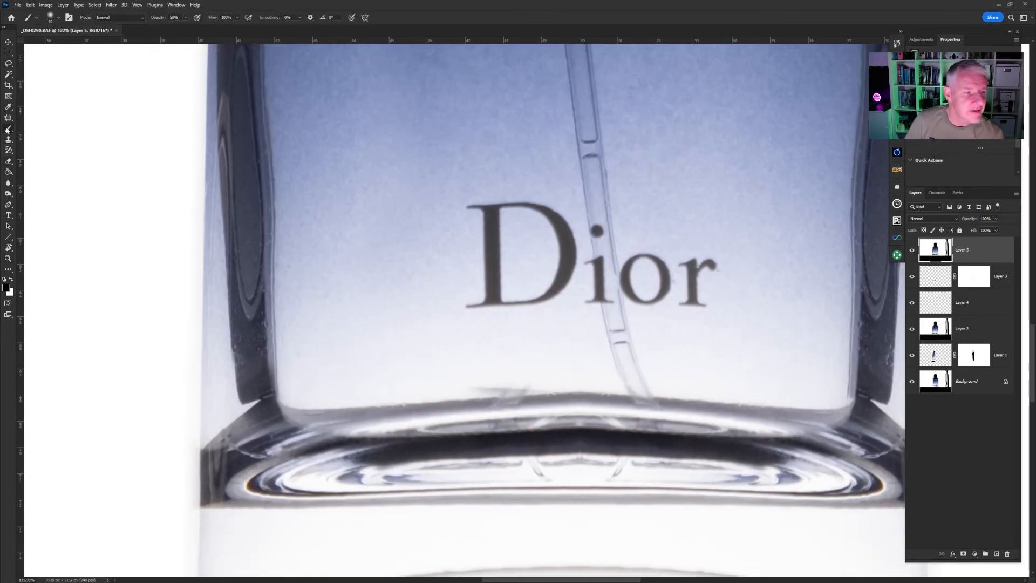
pyautogui.click(10, 280)
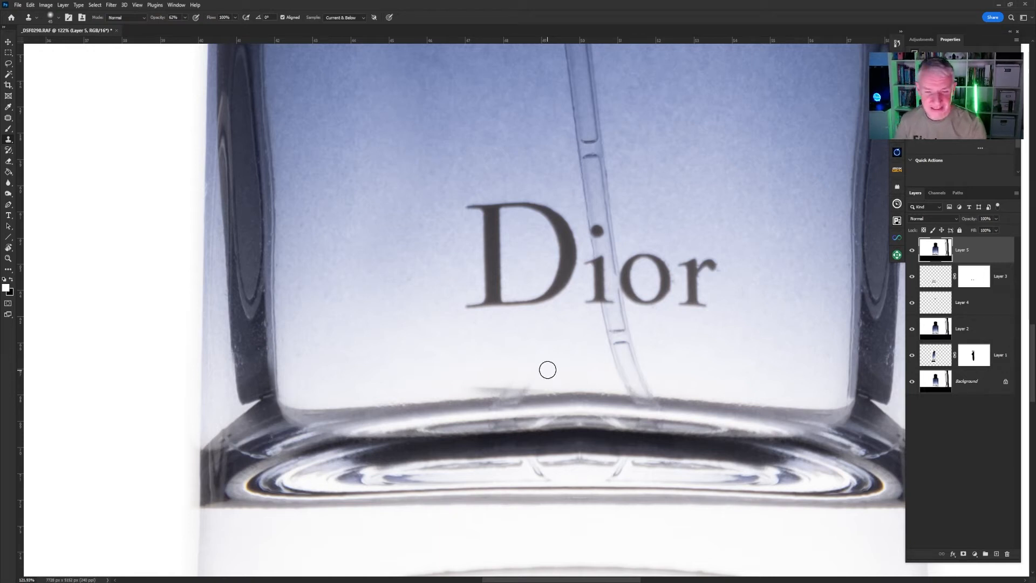
pyautogui.press('[')
pyautogui.press('[')
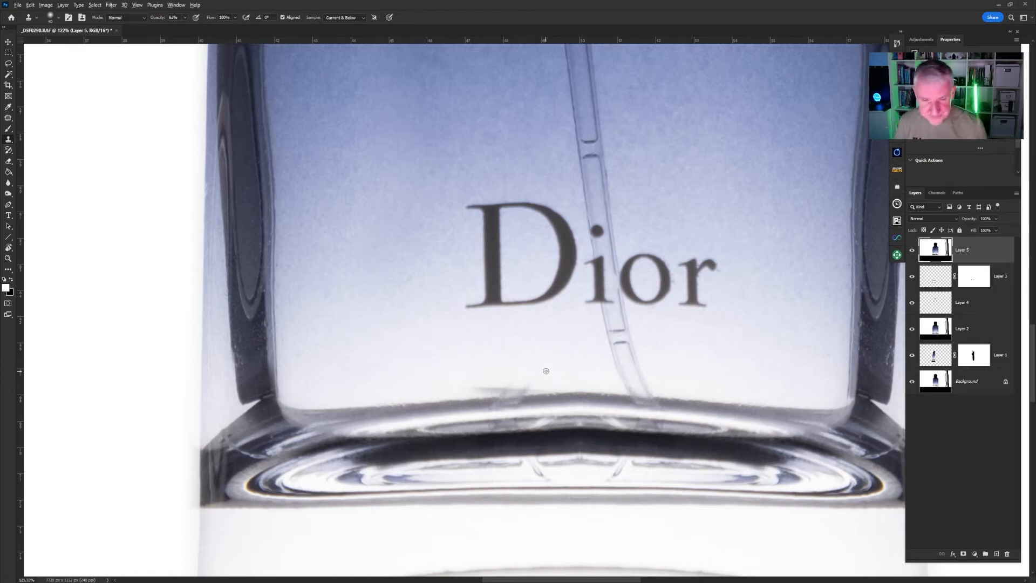
pyautogui.moveTo(532, 386)
pyautogui.mouseDown()
pyautogui.moveTo(472, 384)
pyautogui.moveTo(539, 379)
pyautogui.moveTo(465, 389)
pyautogui.moveTo(546, 384)
pyautogui.moveTo(471, 388)
pyautogui.moveTo(541, 383)
pyautogui.moveTo(476, 392)
pyautogui.moveTo(521, 385)
pyautogui.mouseUp()
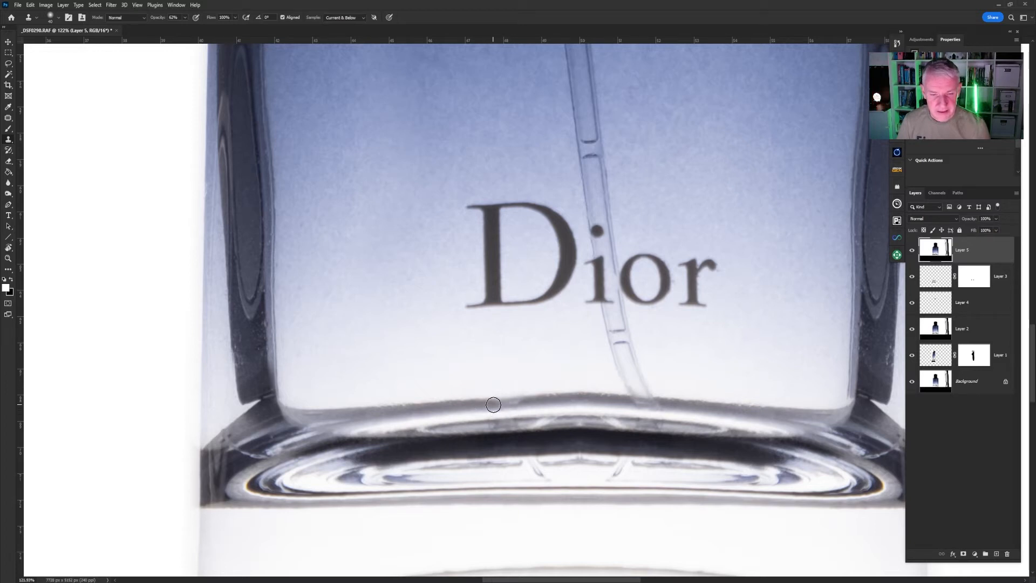
pyautogui.moveTo(500, 403); pyautogui.dragTo(516, 401)
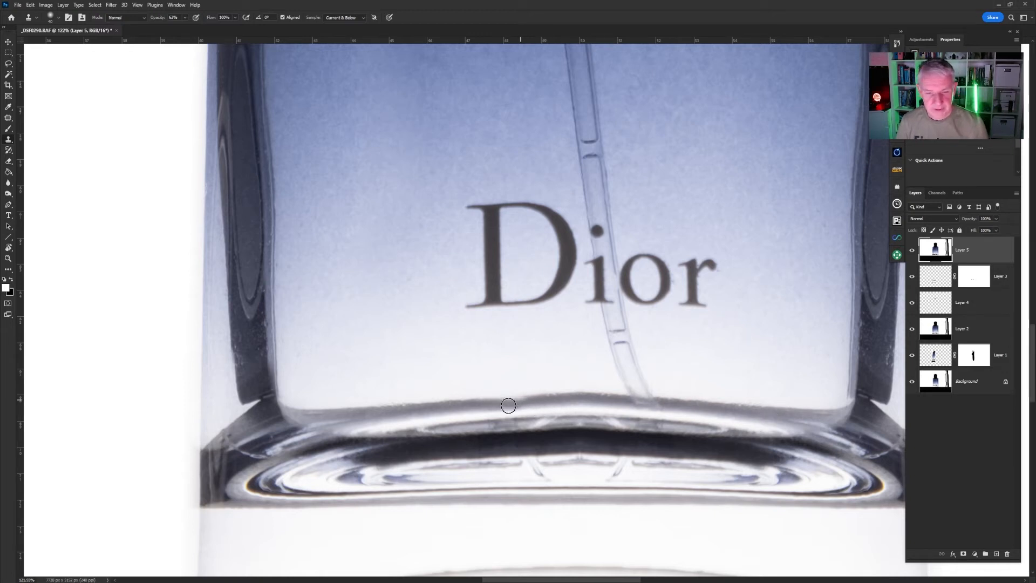
pyautogui.hotkey('ctrl', '0')
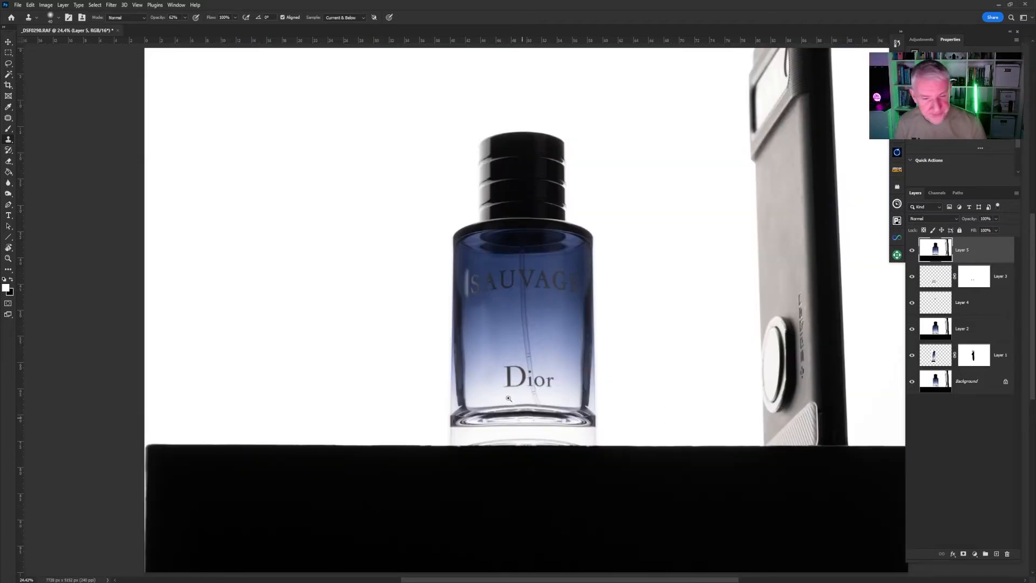
pyautogui.moveTo(508, 399); pyautogui.dragTo(584, 401)
pyautogui.press('s')
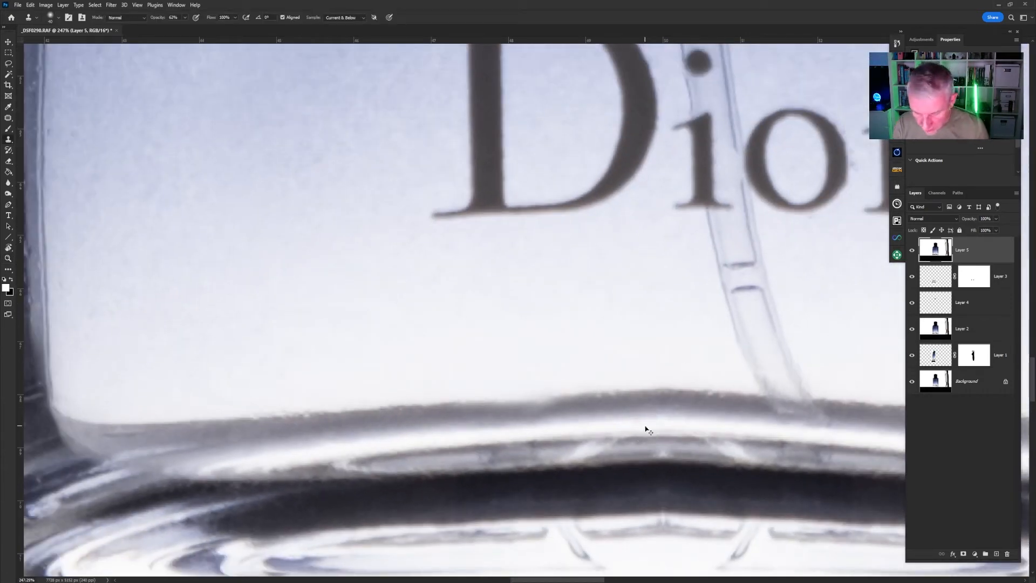
pyautogui.hotkey('ctrl', '0')
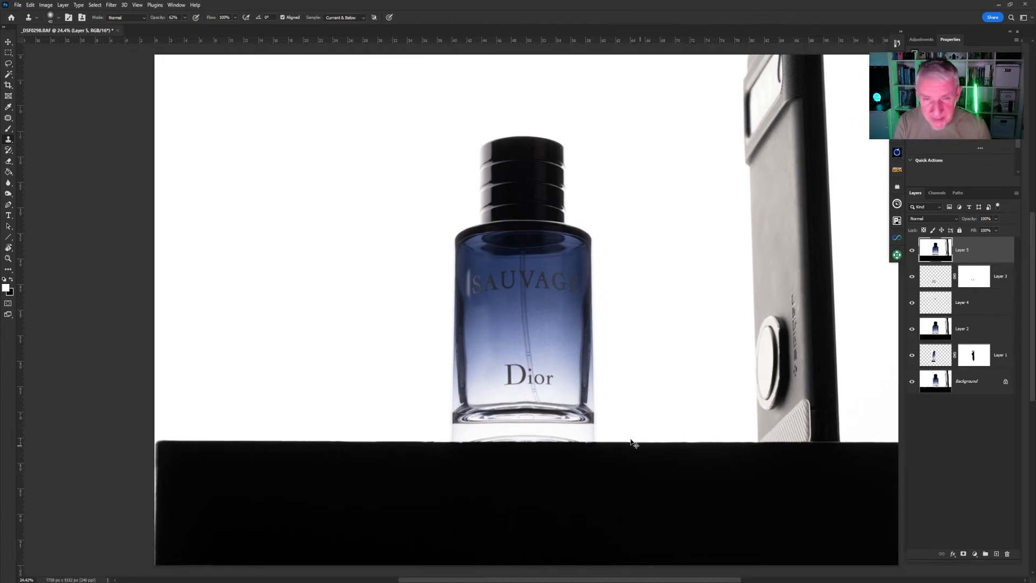
# Cover the phone beside the bottle with a white-filled rectangle on a new layer, and merge it into the layer below.
pyautogui.hotkey('ctrl', '-')
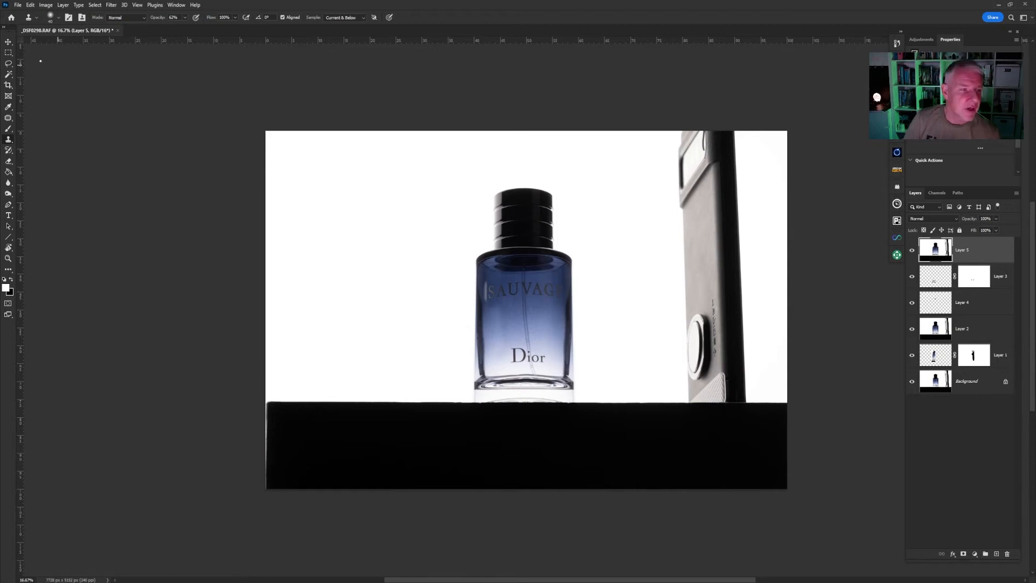
pyautogui.click(8, 54)
pyautogui.moveTo(670, 119); pyautogui.dragTo(750, 409)
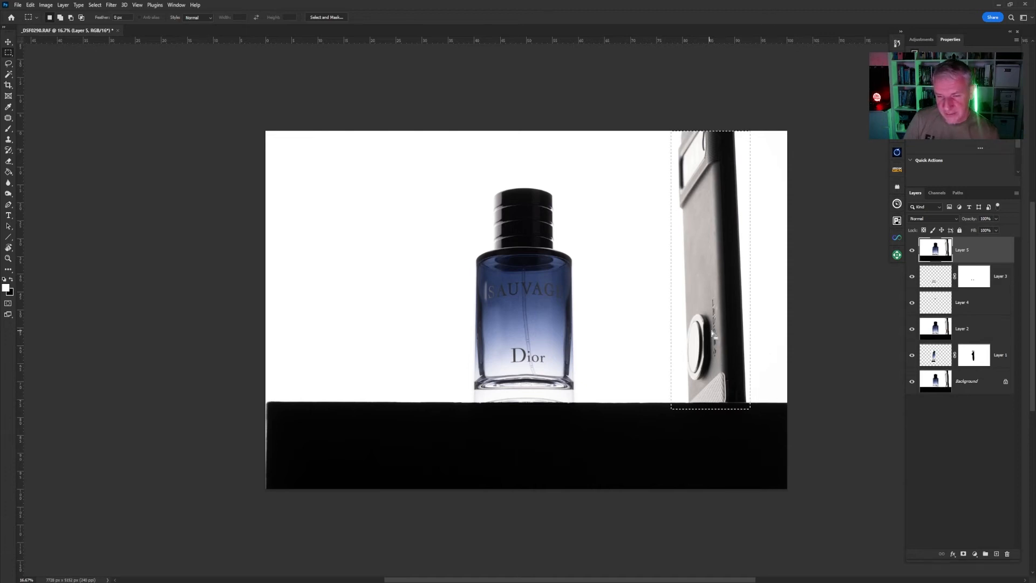
pyautogui.click(997, 553)
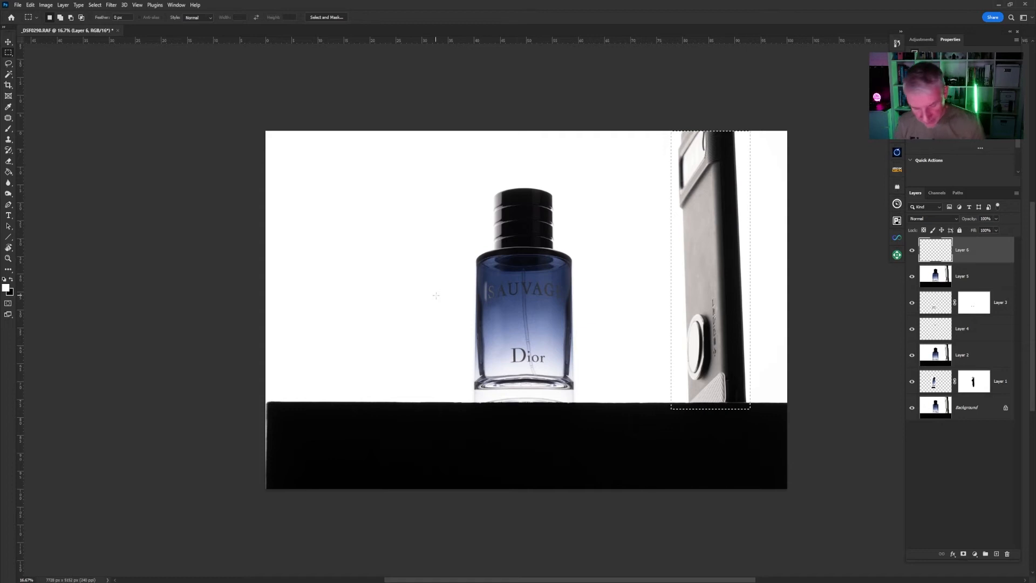
pyautogui.press('g')
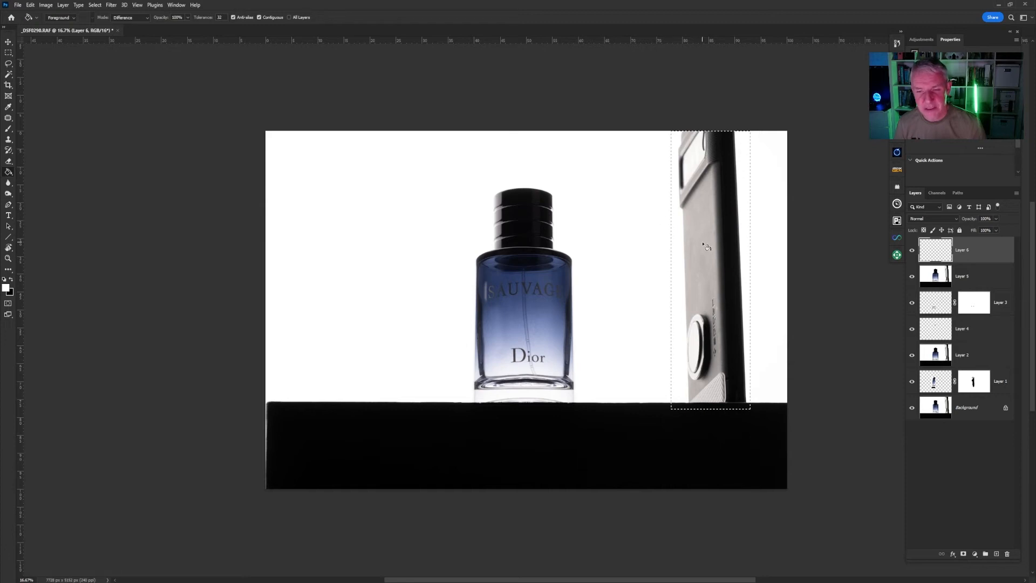
pyautogui.click(678, 282)
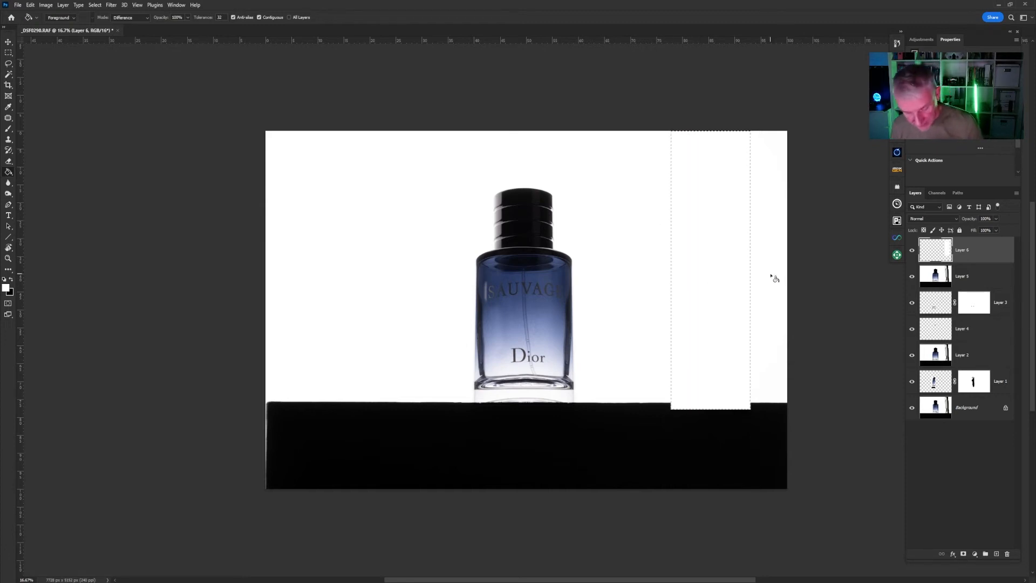
pyautogui.hotkey('ctrl', 'd')
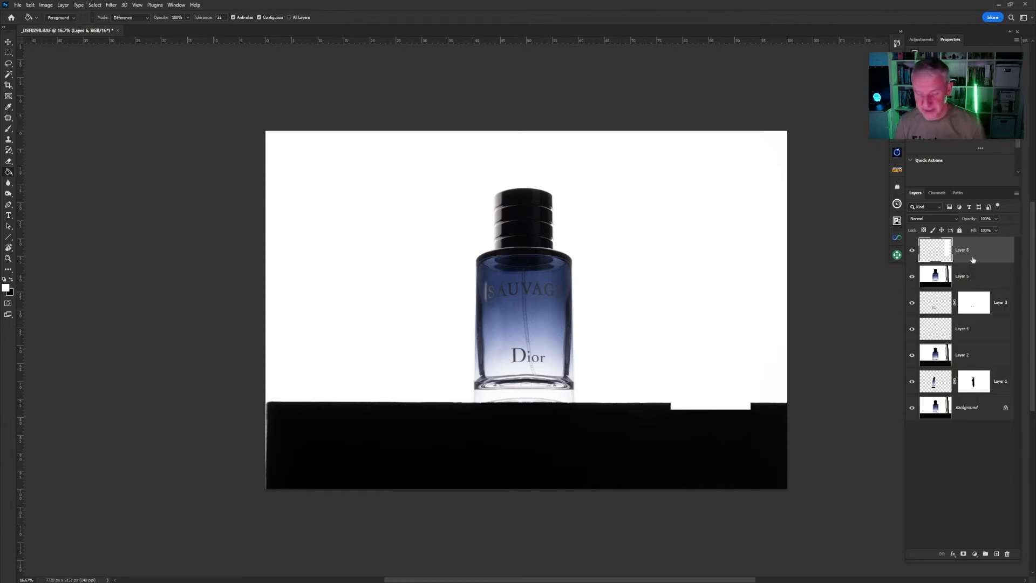
pyautogui.hotkey('ctrl', 'e')
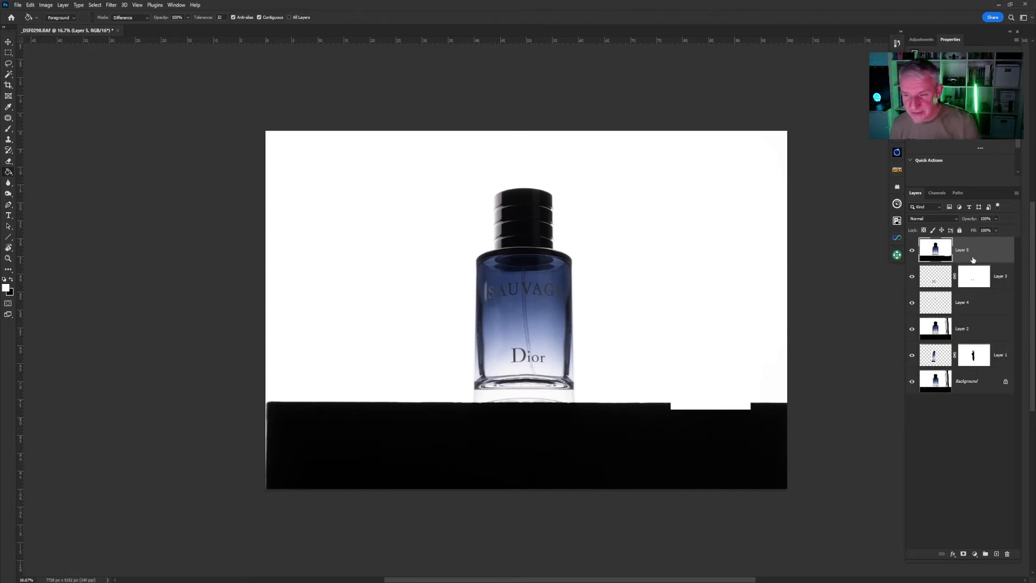
# Select the full-width black block beneath the bottle with a rectangular marquee and fill it solid black on a new layer.
pyautogui.click(7, 53)
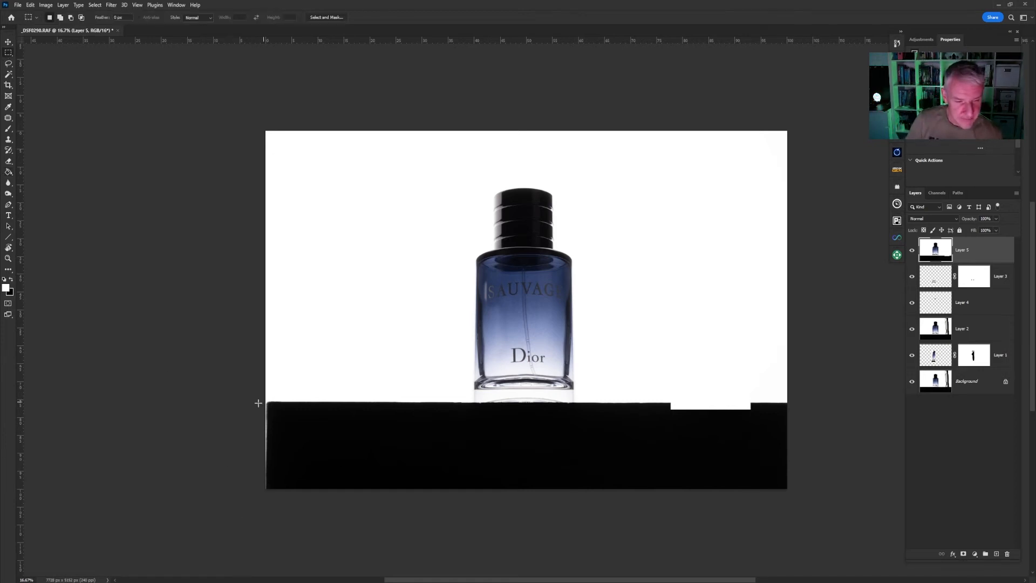
pyautogui.moveTo(261, 401); pyautogui.dragTo(830, 532)
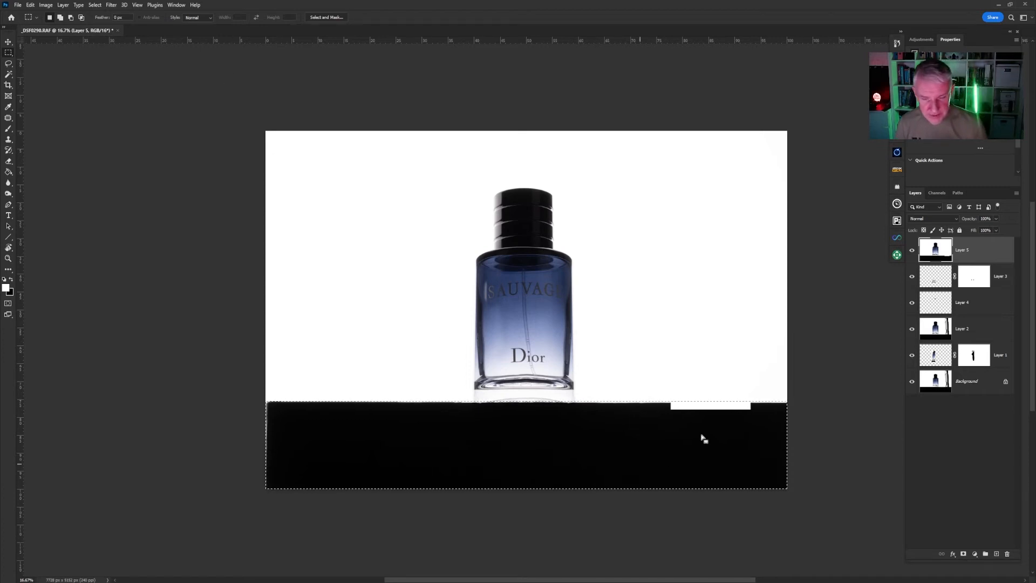
pyautogui.click(996, 556)
pyautogui.press('g')
pyautogui.click(11, 278)
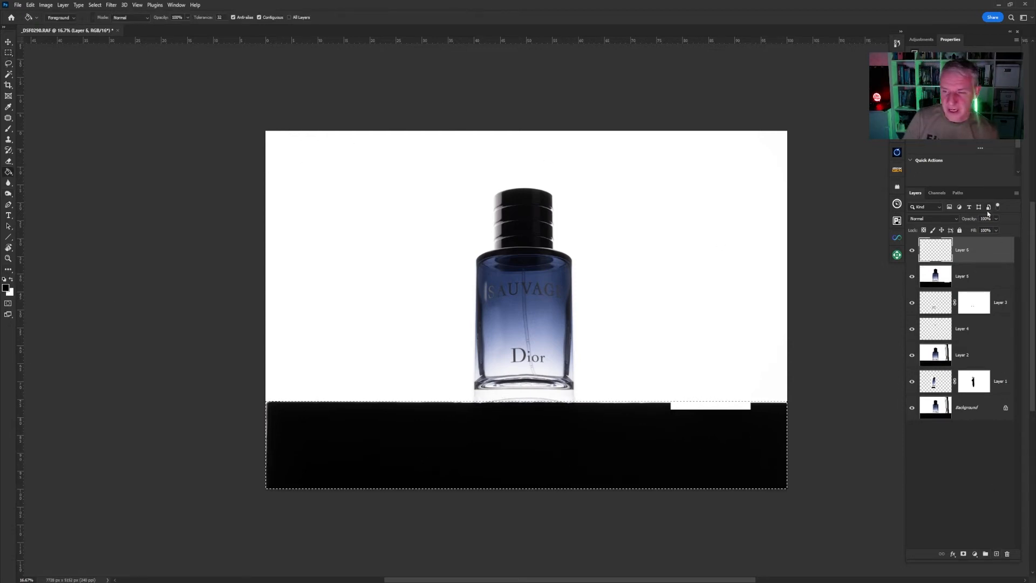
pyautogui.click(554, 453)
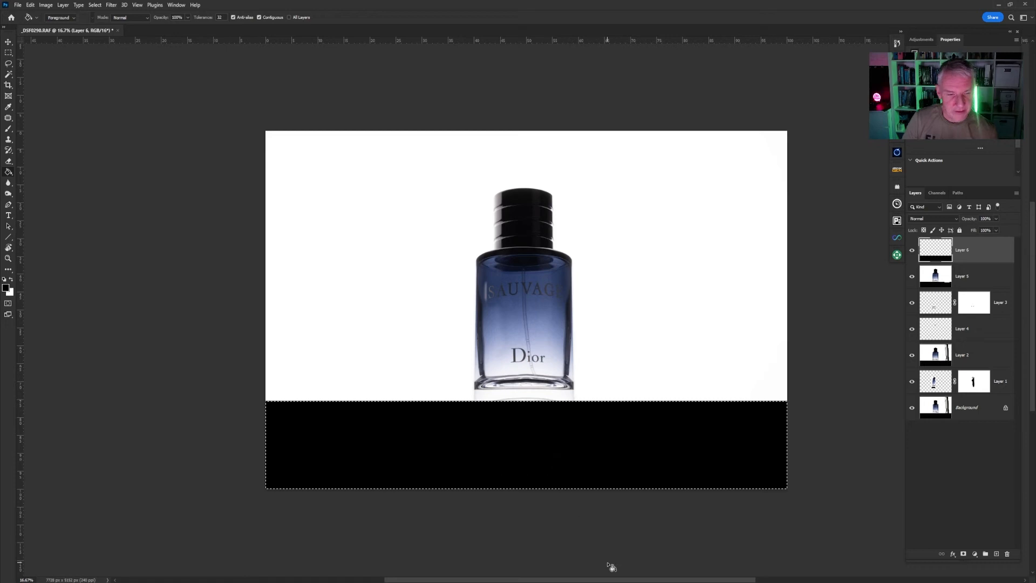
# Clear the selection and soften the black block's upper edge beneath the bottle with the Blur tool.
pyautogui.hotkey('ctrl', 'd')
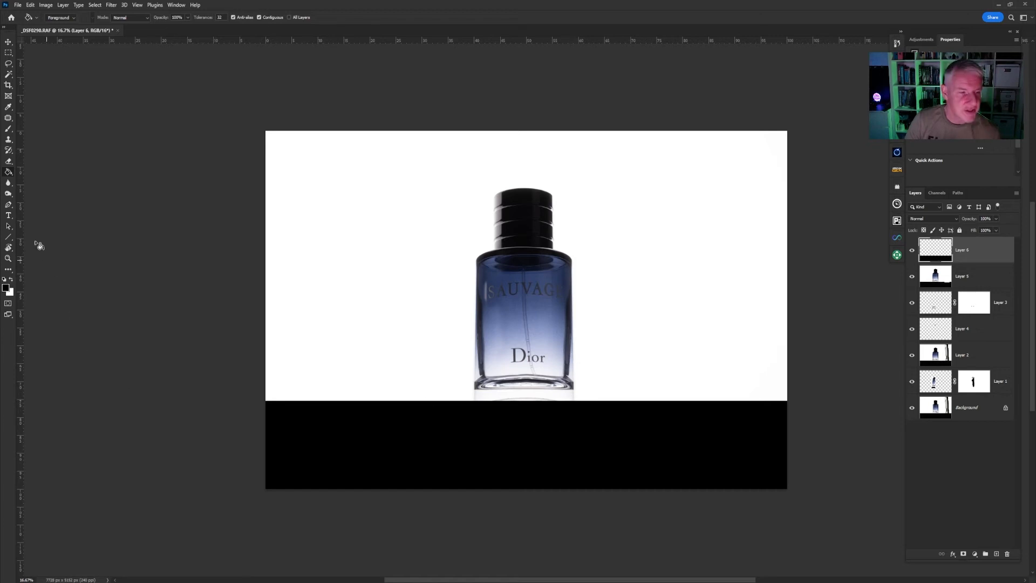
pyautogui.click(9, 184)
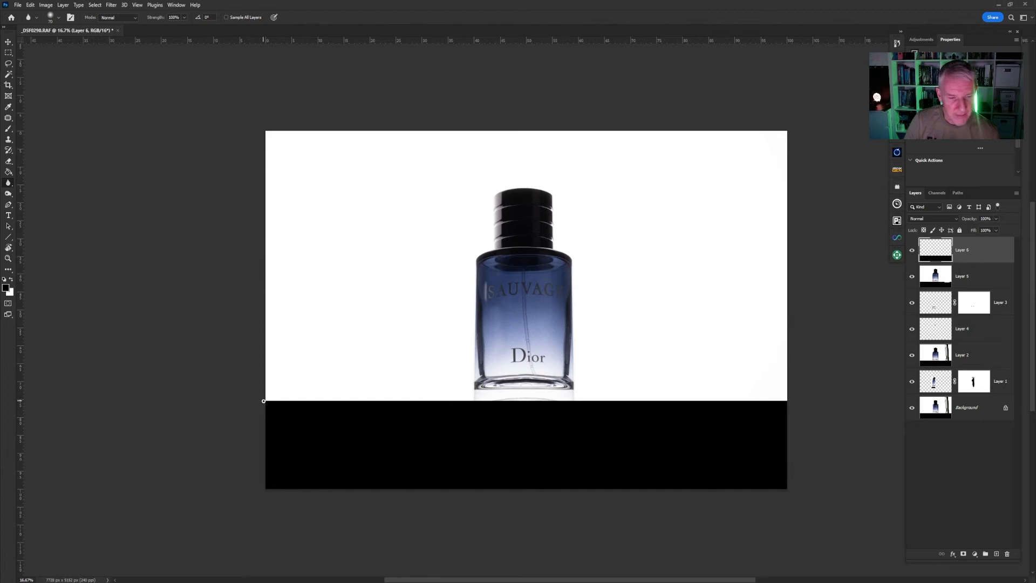
pyautogui.moveTo(535, 399); pyautogui.dragTo(584, 401)
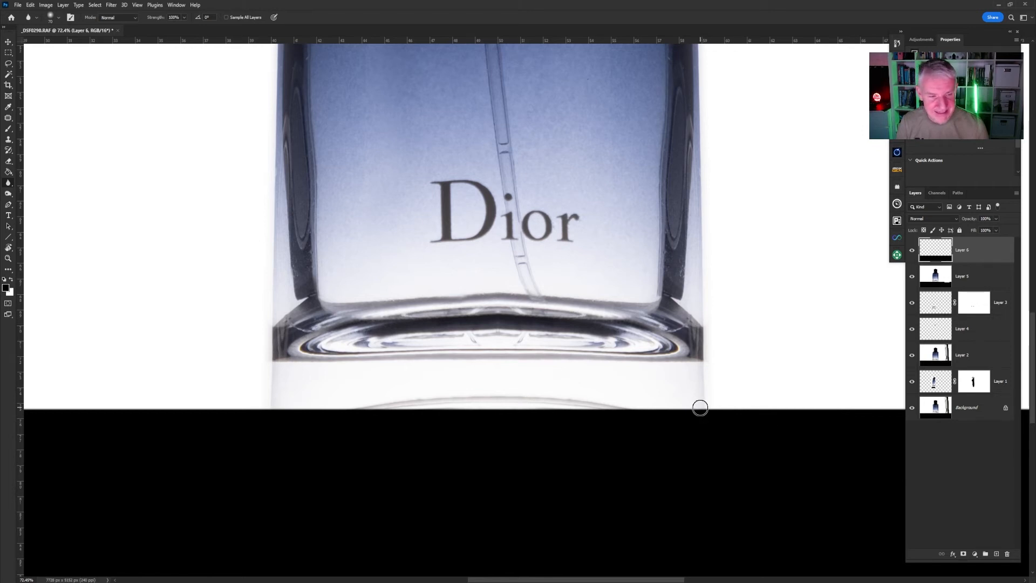
pyautogui.hotkey('ctrl', '0')
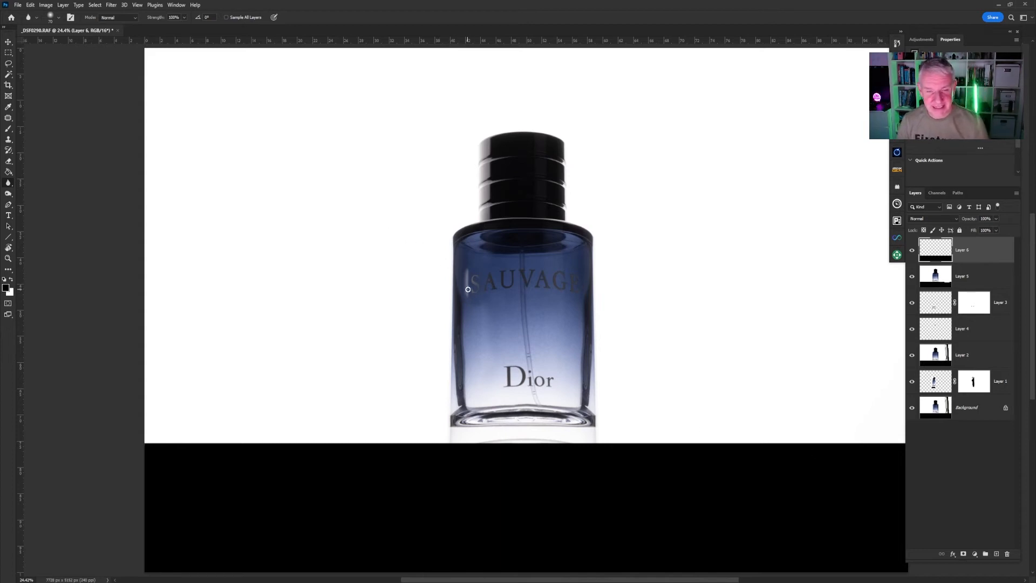
# Lasso the white reflection beside the S of SAUVAGE and remove it with Content-Aware Fill on the current layer.
pyautogui.press('z')
pyautogui.moveTo(467, 289)
pyautogui.mouseDown()
pyautogui.moveTo(513, 276)
pyautogui.moveTo(504, 268)
pyautogui.mouseUp()
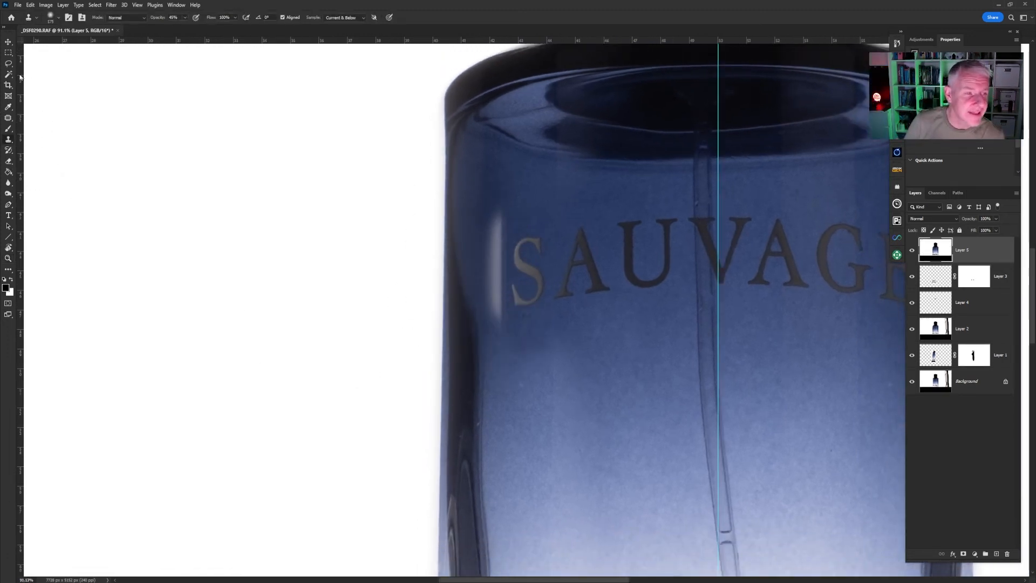
pyautogui.click(8, 63)
pyautogui.moveTo(511, 203)
pyautogui.mouseDown()
pyautogui.moveTo(508, 332)
pyautogui.moveTo(494, 335)
pyautogui.moveTo(474, 292)
pyautogui.moveTo(496, 202)
pyautogui.mouseUp()
pyautogui.click(27, 6)
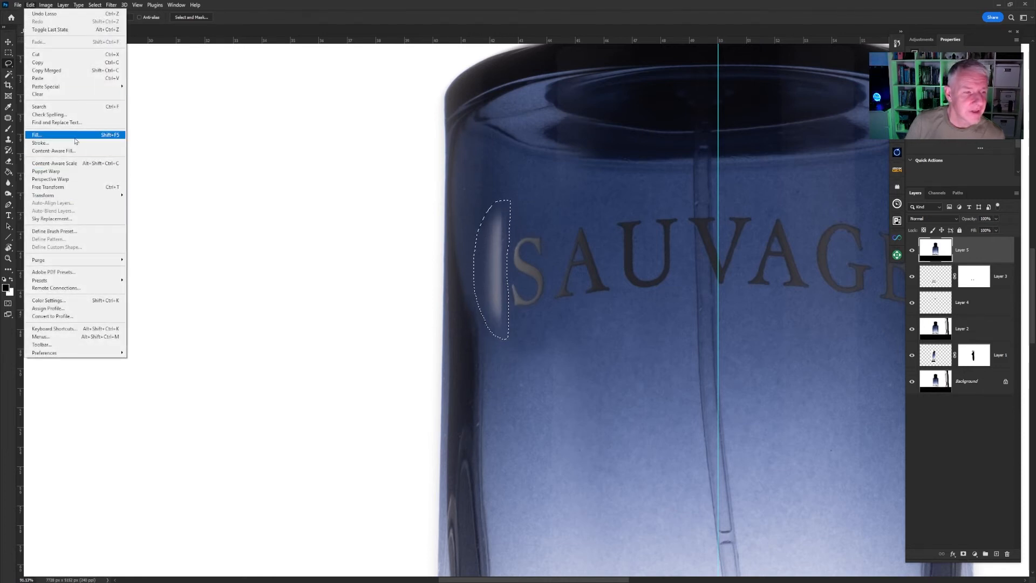
pyautogui.click(70, 152)
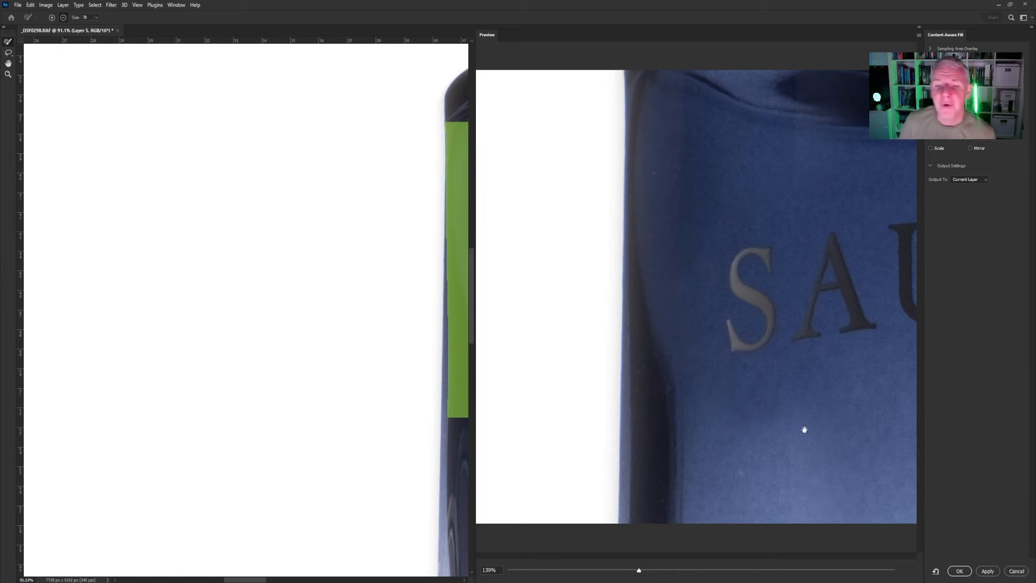
pyautogui.click(959, 571)
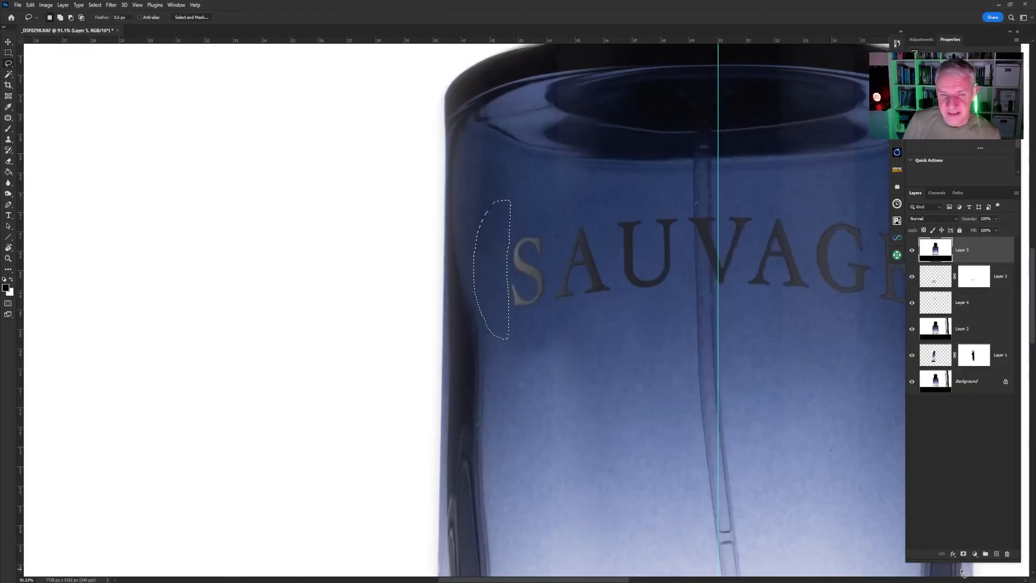
pyautogui.hotkey('ctrl', 'd')
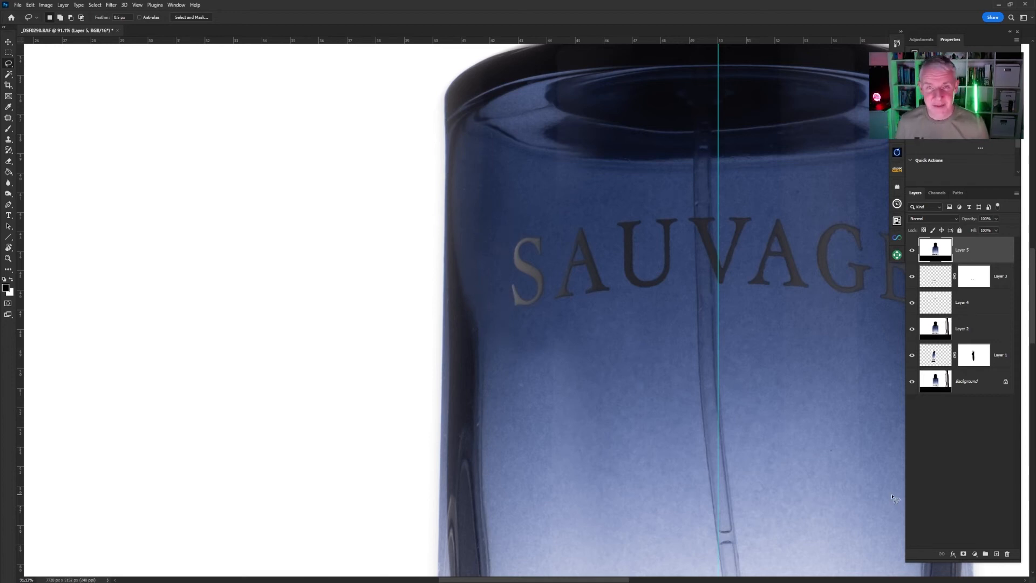
pyautogui.hotkey('ctrl', '0')
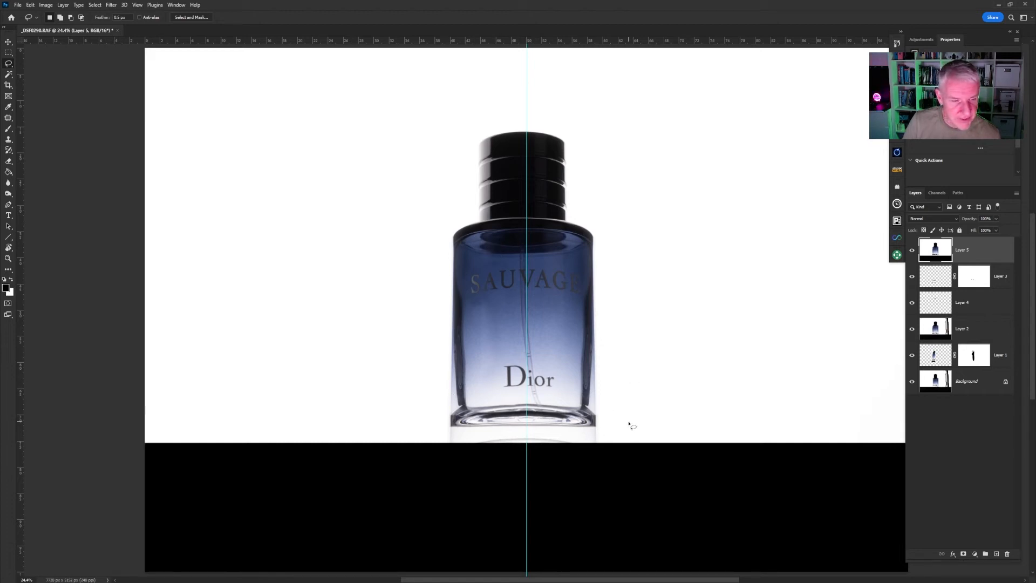
# Save the document, switch to Lightroom Classic, and mask the bottle with Select Subject, setting Contrast 10, Clarity 4 and Sharpness 2.
pyautogui.click(17, 6)
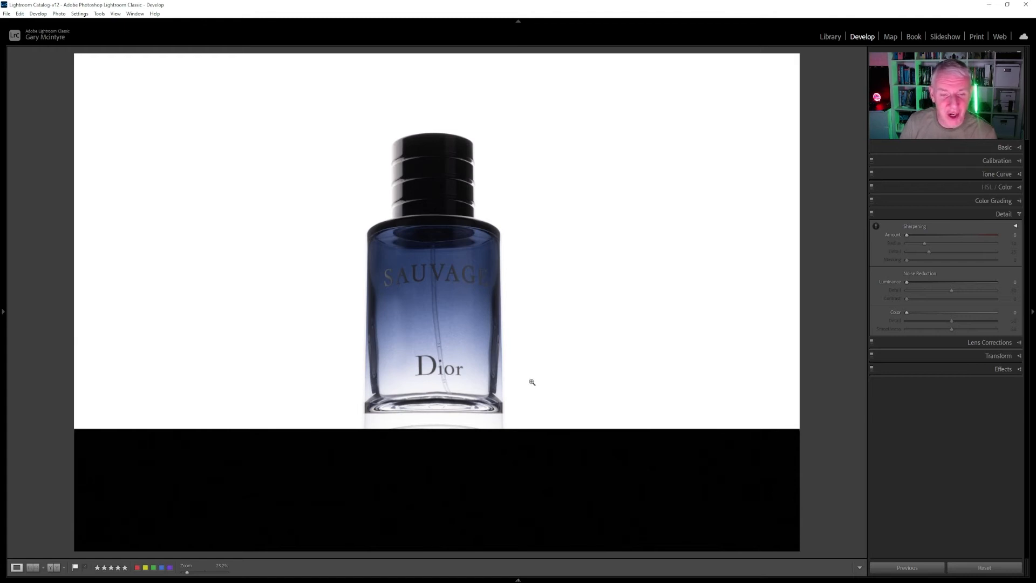
pyautogui.click(1005, 132)
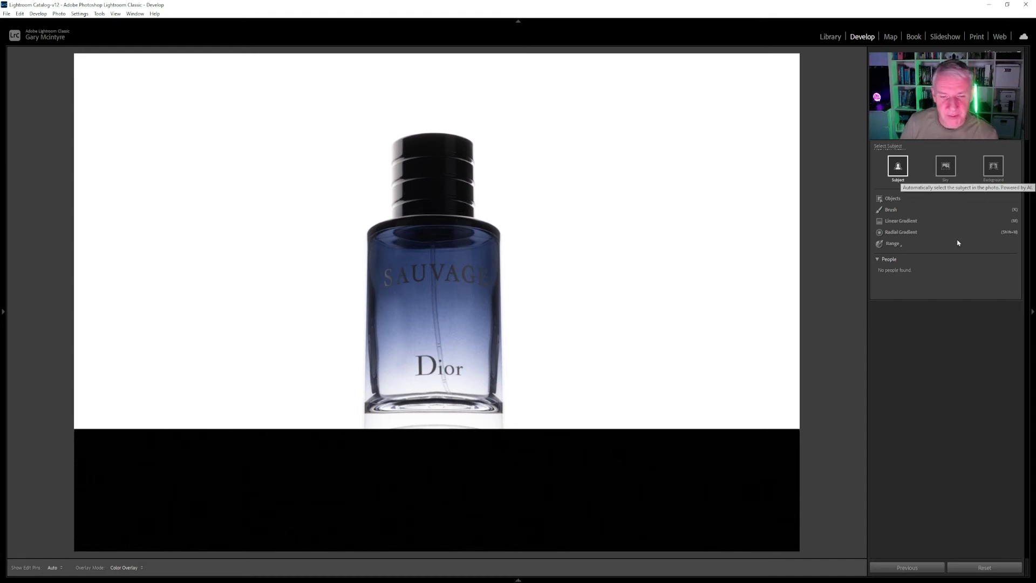
pyautogui.click(898, 166)
pyautogui.press('o')
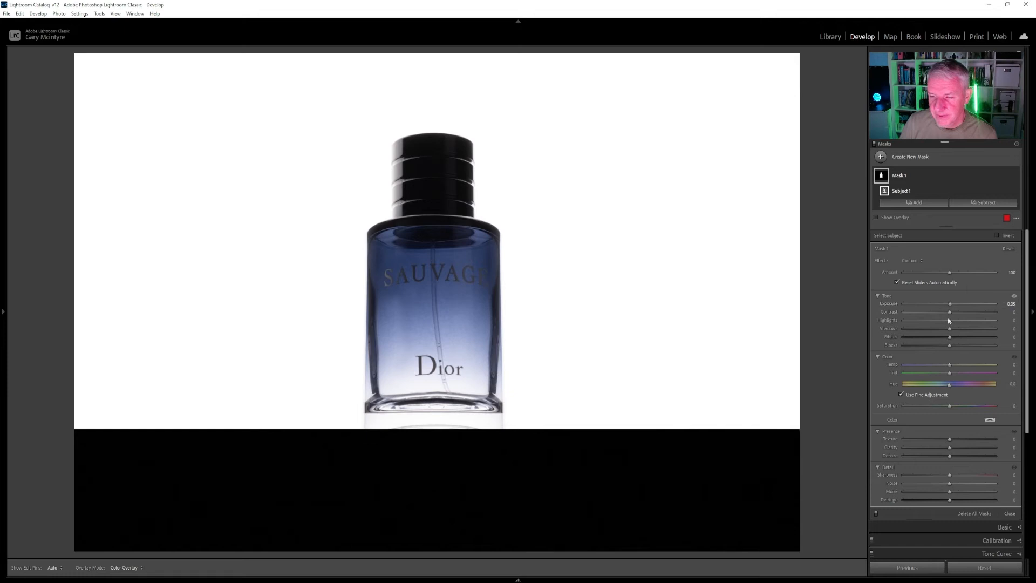
pyautogui.moveTo(950, 313); pyautogui.dragTo(953, 313)
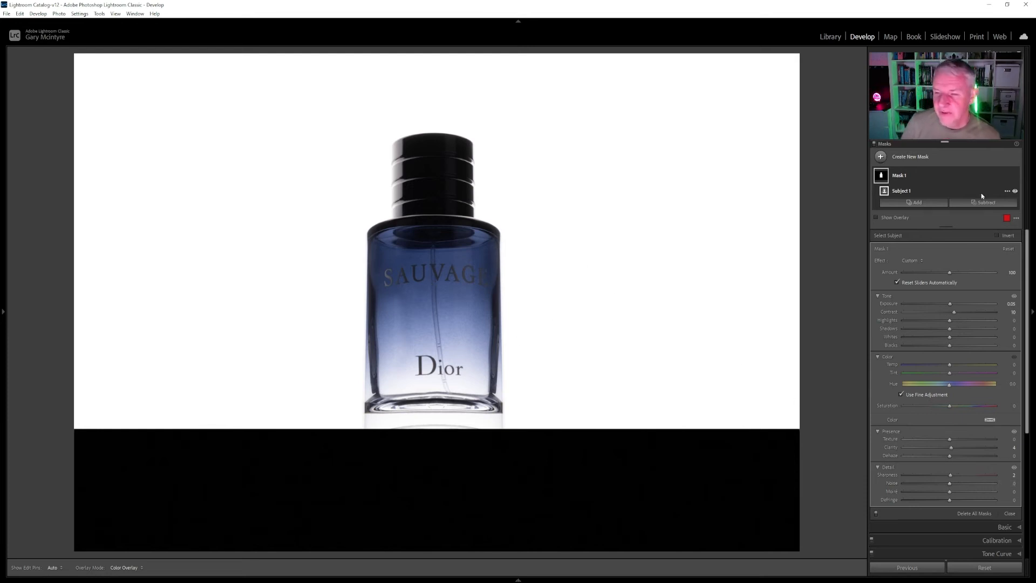
# Create a new brush mask and paint it over the bottle's black cap with Auto Mask on.
pyautogui.click(881, 157)
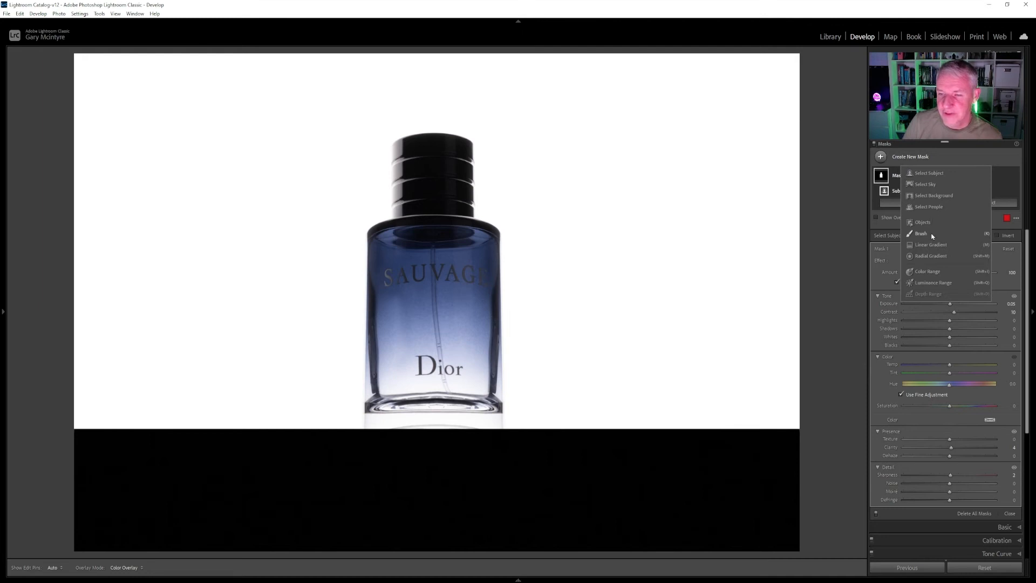
pyautogui.click(921, 234)
pyautogui.moveTo(458, 203)
pyautogui.mouseDown()
pyautogui.moveTo(399, 207)
pyautogui.moveTo(400, 177)
pyautogui.moveTo(403, 146)
pyautogui.moveTo(458, 142)
pyautogui.moveTo(470, 207)
pyautogui.moveTo(404, 204)
pyautogui.moveTo(461, 199)
pyautogui.moveTo(445, 143)
pyautogui.moveTo(404, 145)
pyautogui.moveTo(453, 161)
pyautogui.moveTo(453, 195)
pyautogui.moveTo(443, 154)
pyautogui.moveTo(439, 190)
pyautogui.moveTo(440, 148)
pyautogui.moveTo(431, 189)
pyautogui.moveTo(422, 143)
pyautogui.moveTo(413, 192)
pyautogui.moveTo(406, 160)
pyautogui.moveTo(402, 187)
pyautogui.moveTo(446, 191)
pyautogui.moveTo(425, 190)
pyautogui.mouseUp()
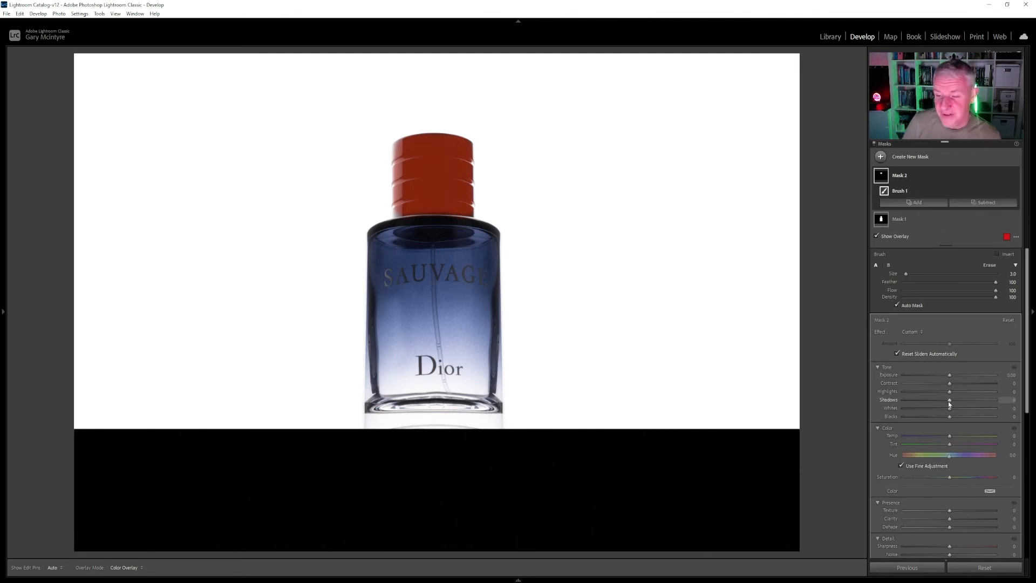
pyautogui.press('o')
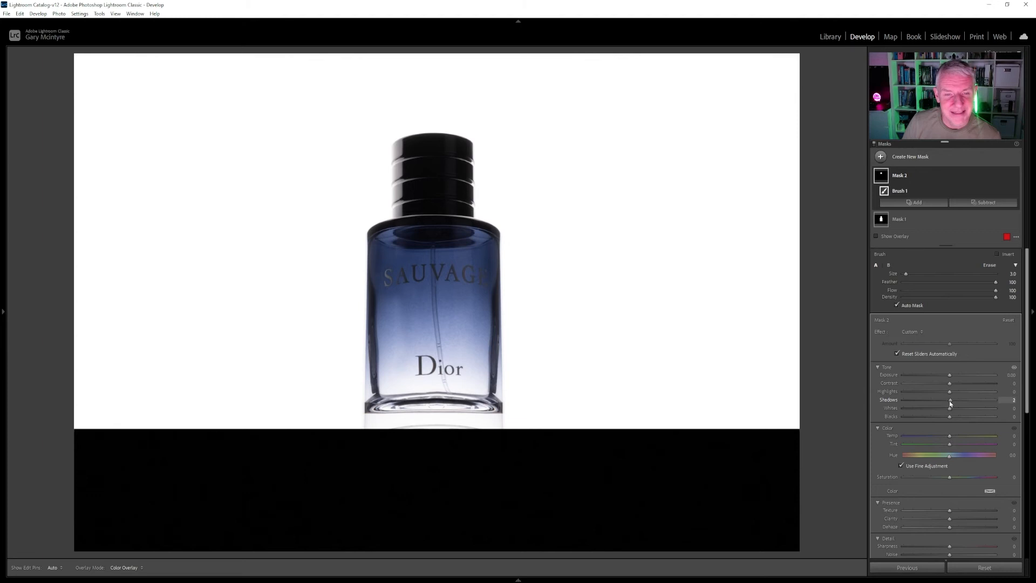
# Set the cap mask's Shadows to 25, Highlights to 7 and Whites to 7, and close masking.
pyautogui.moveTo(954, 402); pyautogui.dragTo(955, 403)
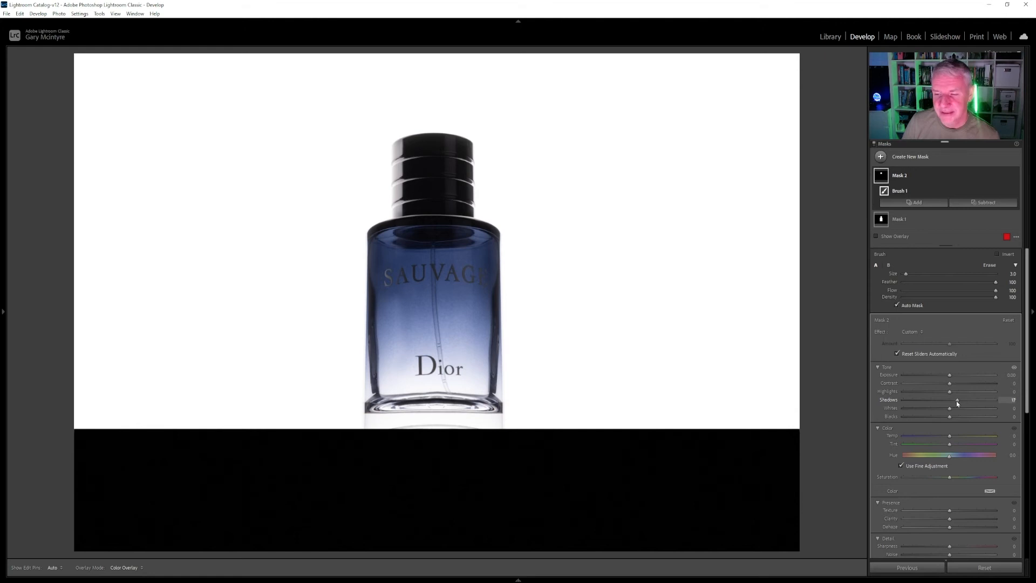
pyautogui.moveTo(960, 403); pyautogui.dragTo(952, 395)
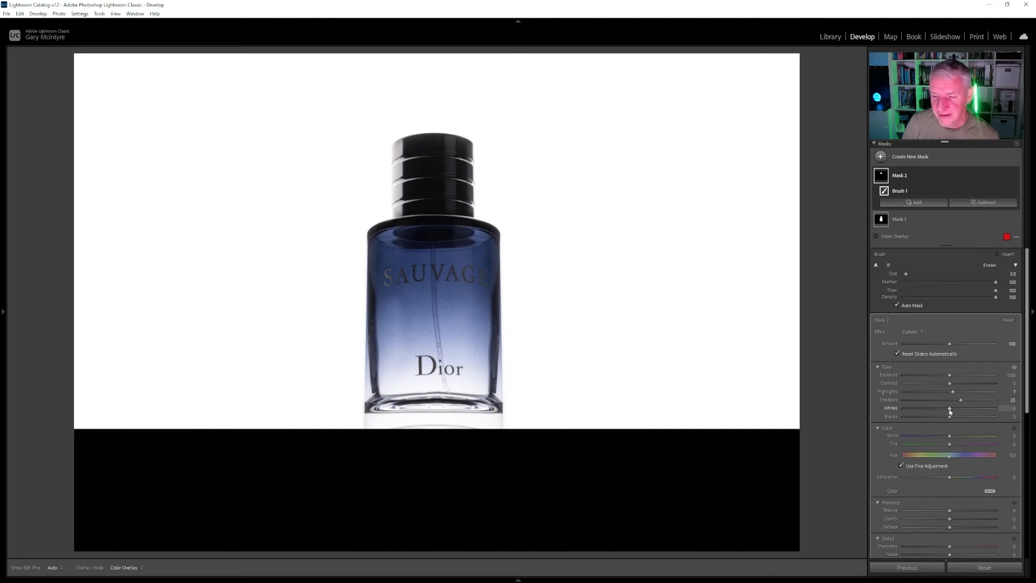
pyautogui.moveTo(950, 412); pyautogui.dragTo(950, 412)
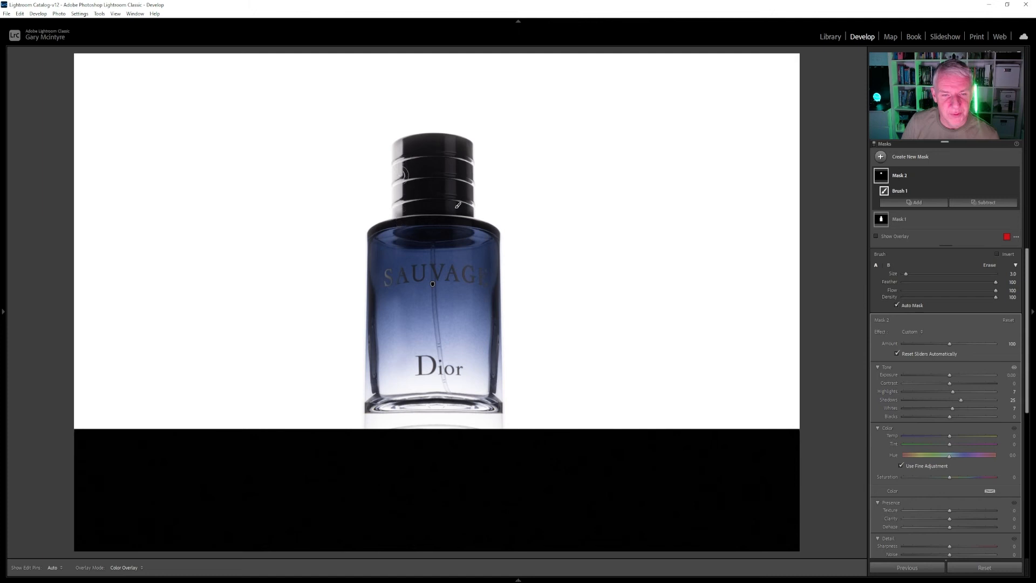
pyautogui.click(988, 131)
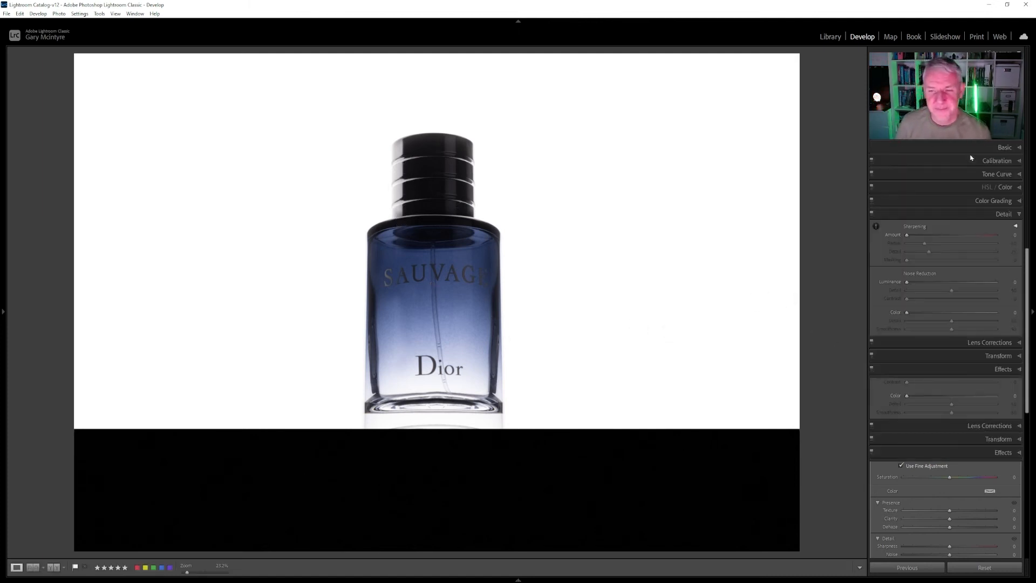
# Set the whole image's Highlights to -15 and try a slight Shadows adjustment.
pyautogui.click(1016, 148)
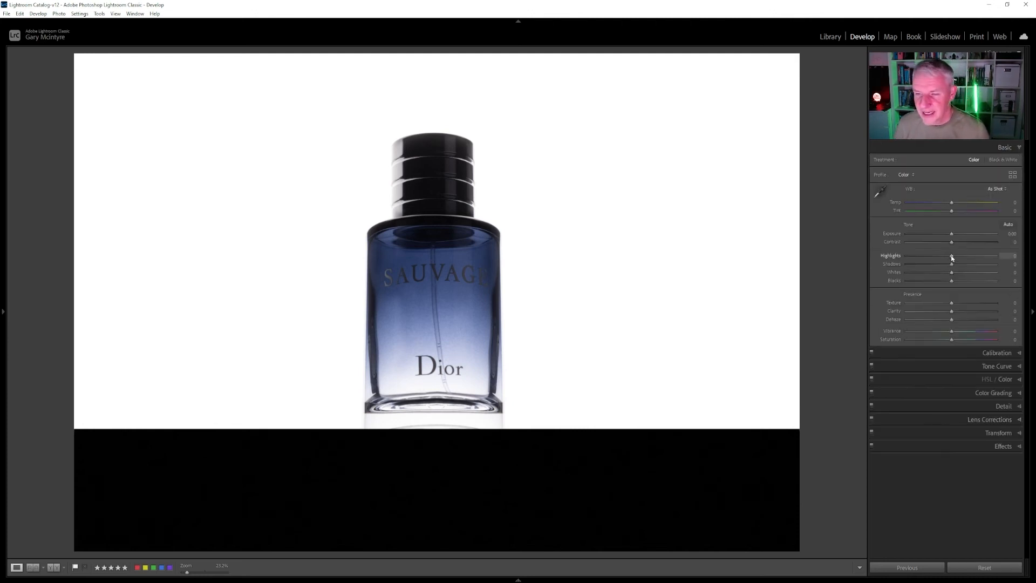
pyautogui.moveTo(949, 257)
pyautogui.mouseDown()
pyautogui.moveTo(932, 257)
pyautogui.moveTo(943, 257)
pyautogui.mouseUp()
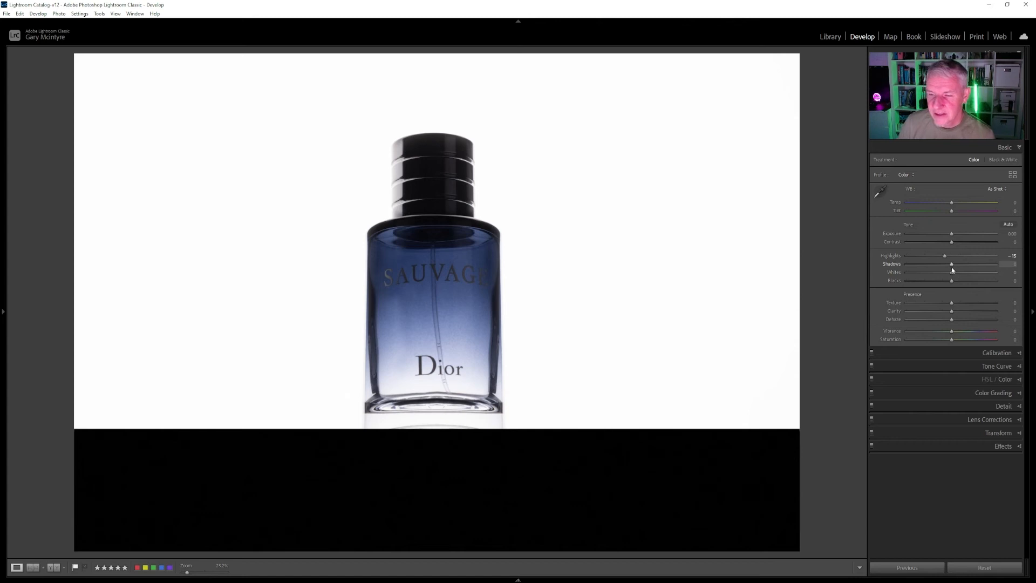
pyautogui.moveTo(952, 264); pyautogui.dragTo(954, 265)
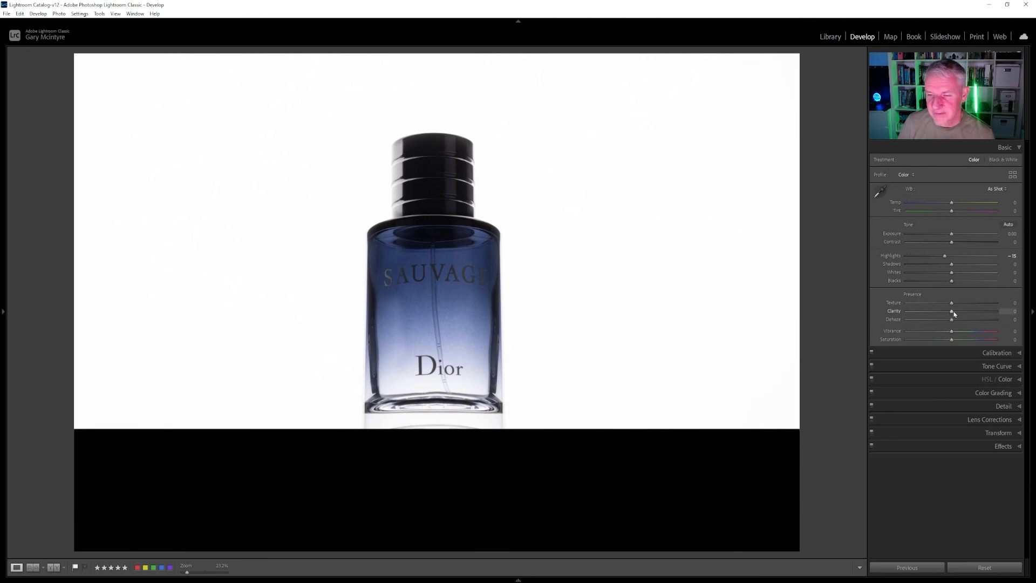
# Sharpen the photo with an Amount of 37 and Masking of 43, checking the detail around the cap.
pyautogui.click(1018, 408)
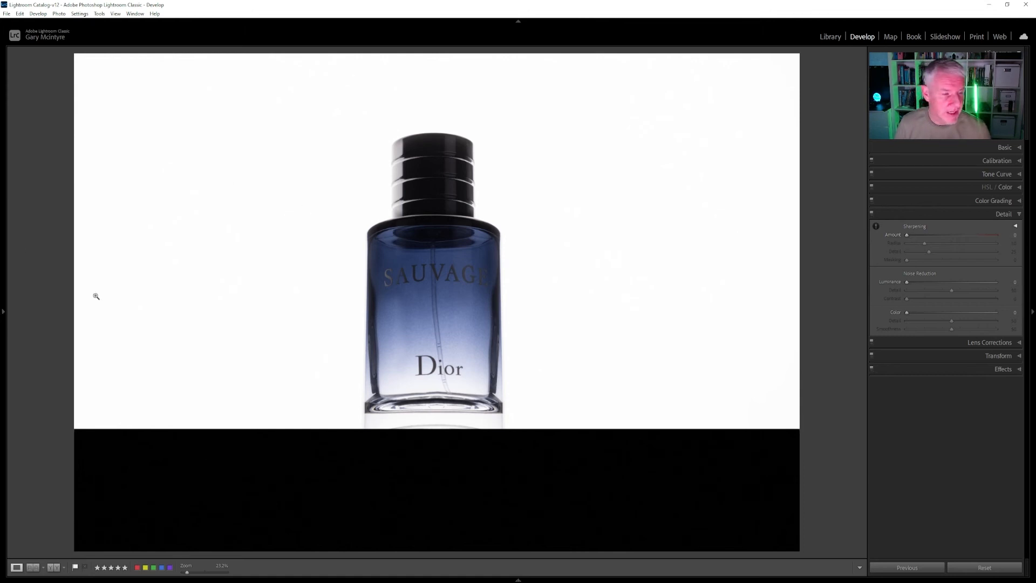
pyautogui.click(421, 209)
pyautogui.moveTo(508, 337); pyautogui.dragTo(479, 377)
pyautogui.moveTo(499, 234); pyautogui.dragTo(539, 324)
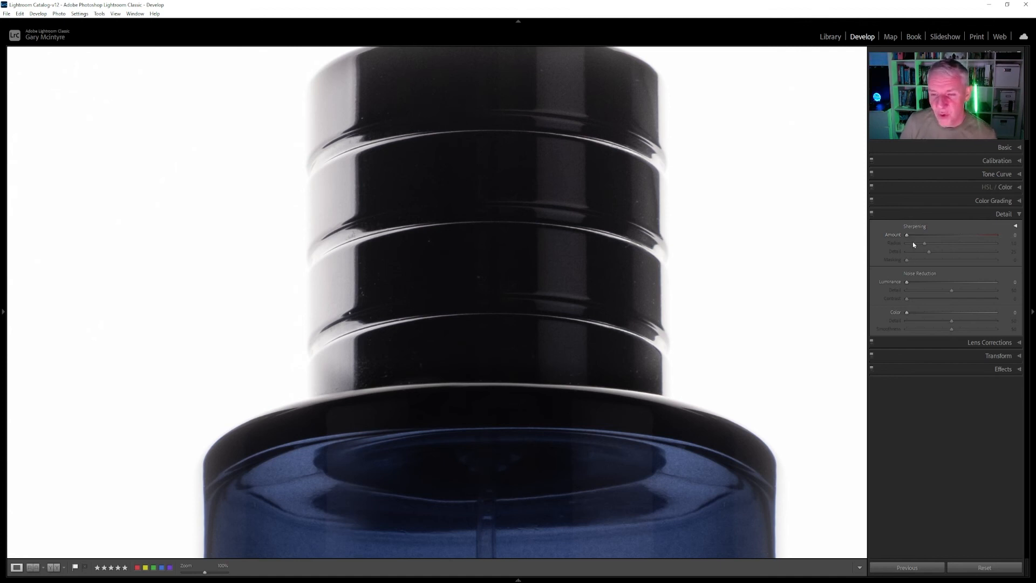
pyautogui.press('alt')
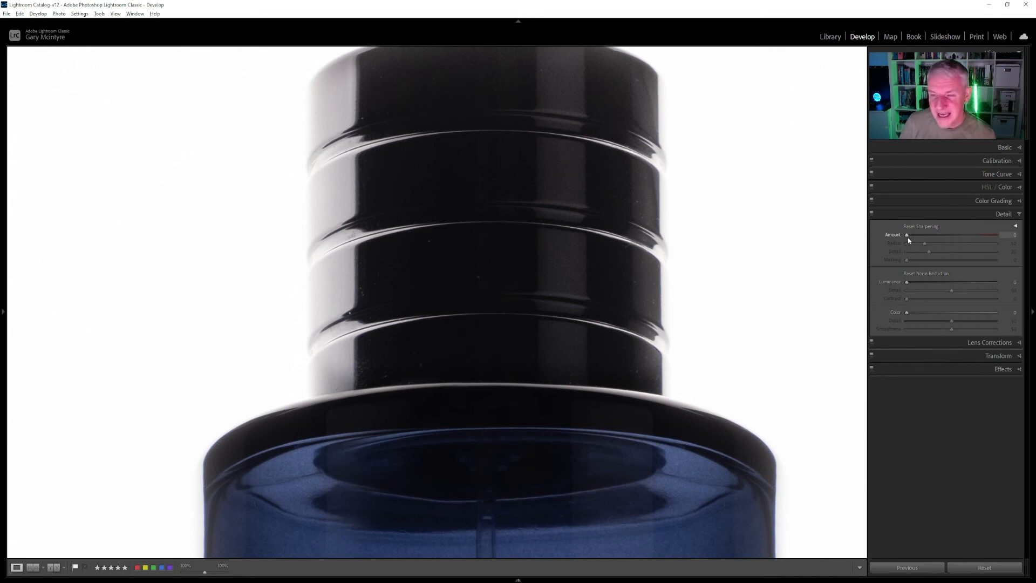
pyautogui.moveTo(906, 236); pyautogui.dragTo(909, 236)
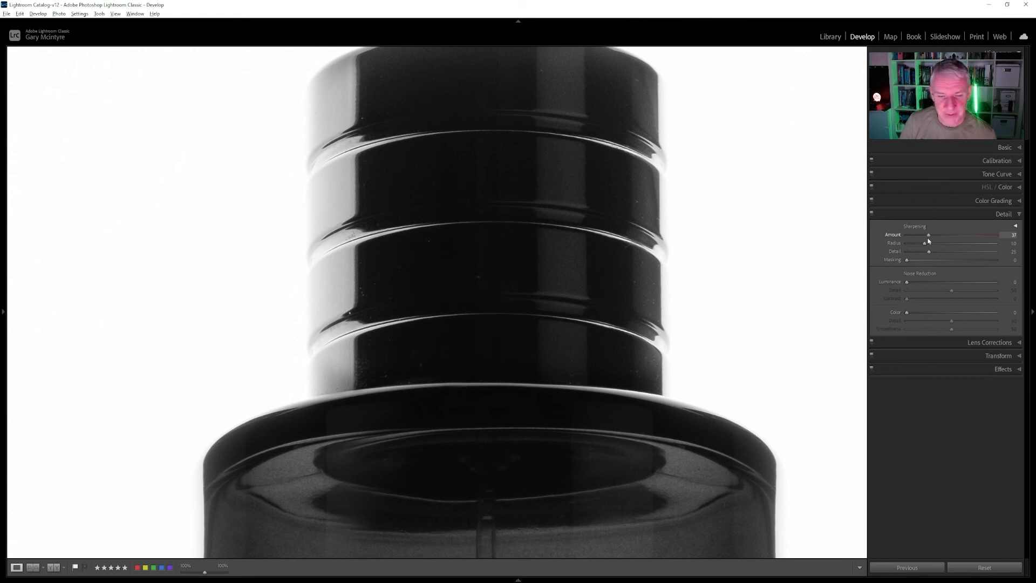
pyautogui.moveTo(929, 239); pyautogui.dragTo(928, 240)
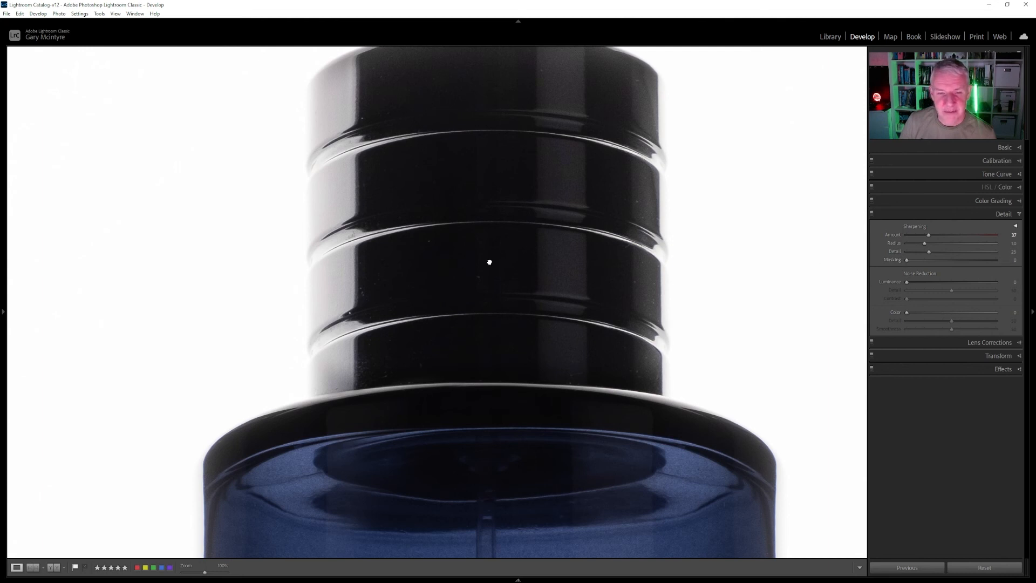
pyautogui.click(488, 262)
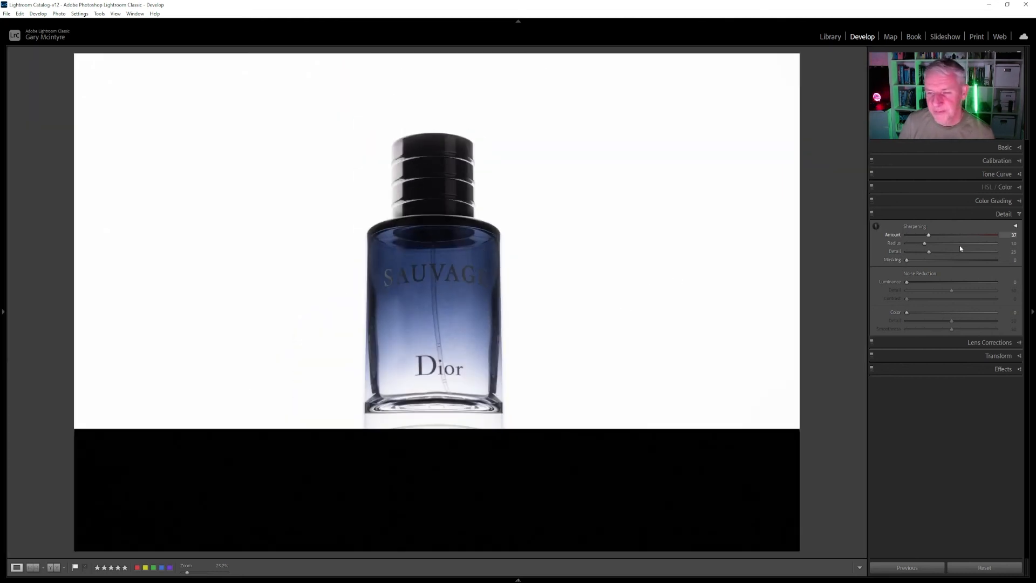
pyautogui.press('alt')
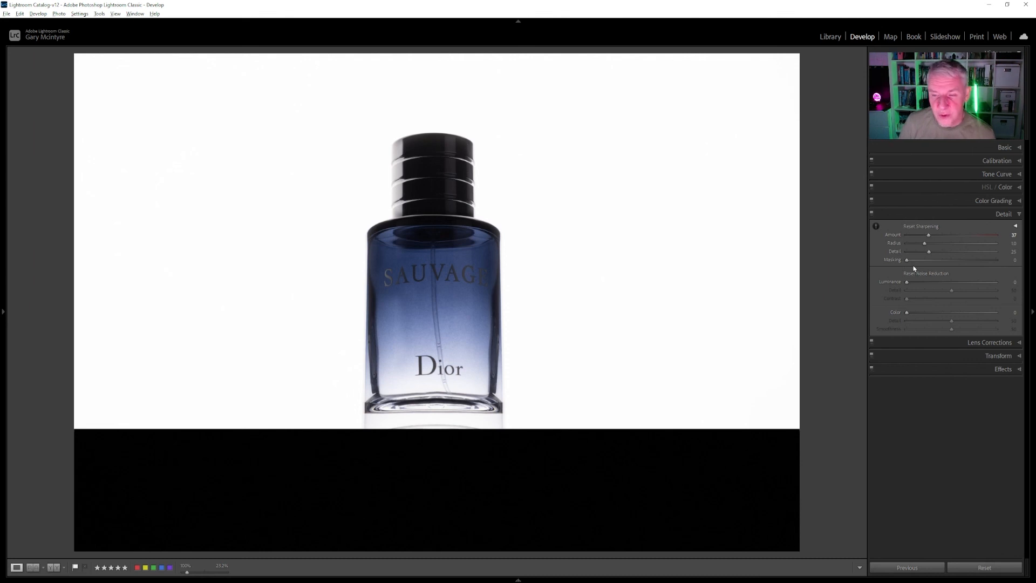
pyautogui.moveTo(906, 263); pyautogui.dragTo(944, 264)
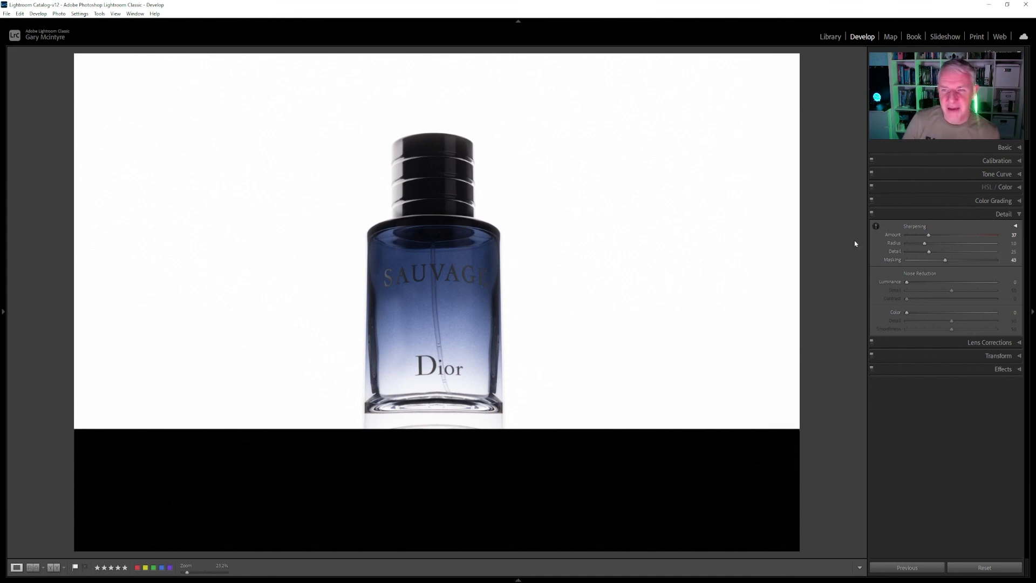
# Crop the photo slightly from its right edge, keeping the original aspect ratio, to centre the bottle.
pyautogui.press('r')
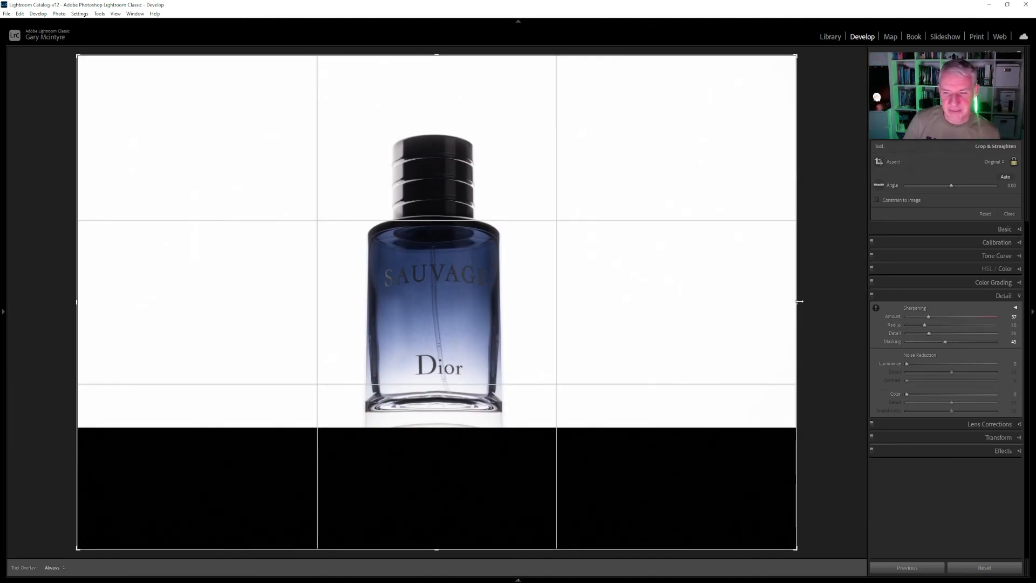
pyautogui.moveTo(798, 301); pyautogui.dragTo(793, 301)
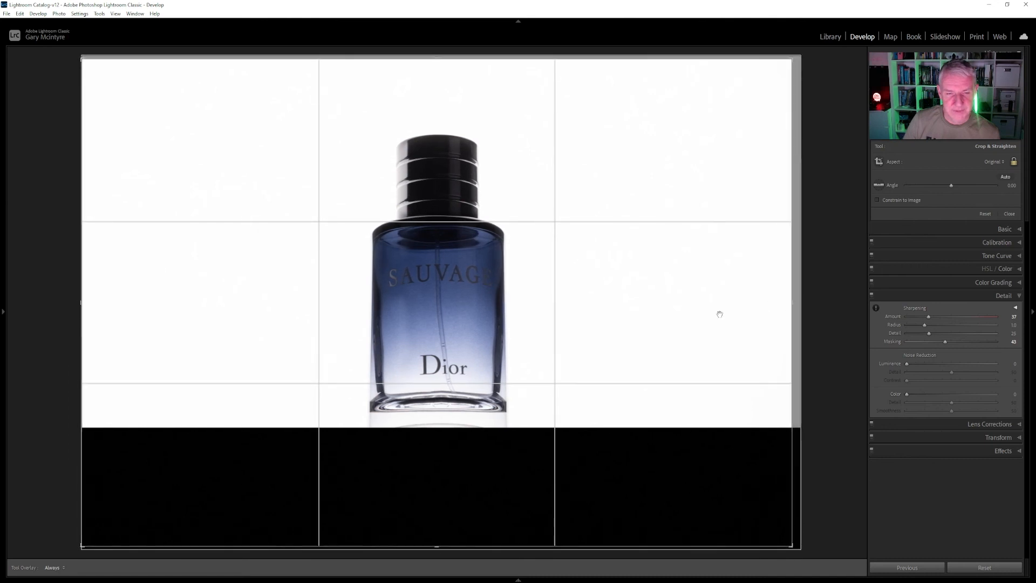
pyautogui.press('Return')
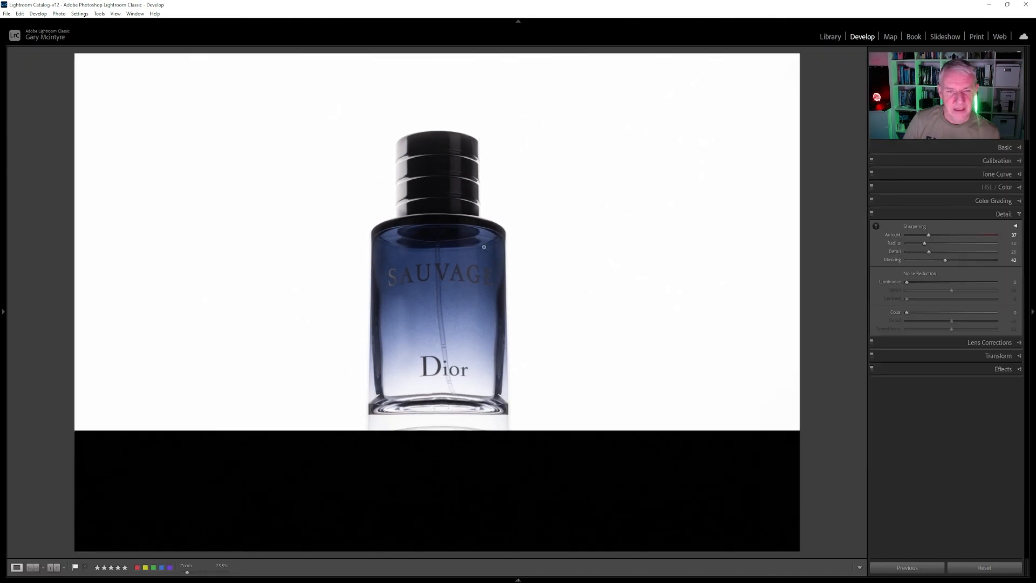